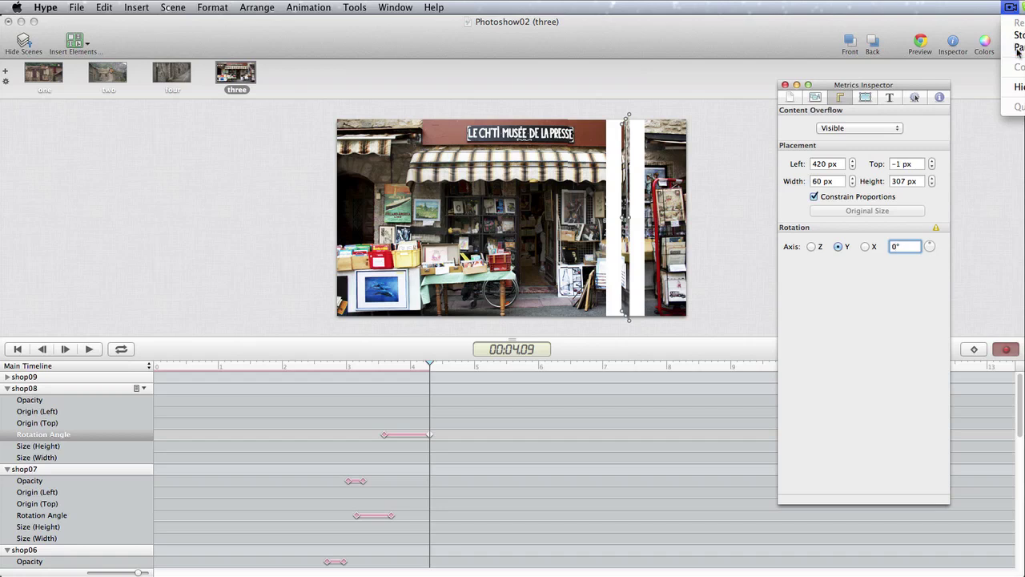
Marquee-select all the shop photos in scene three, then switch to scene one
click(1018, 48)
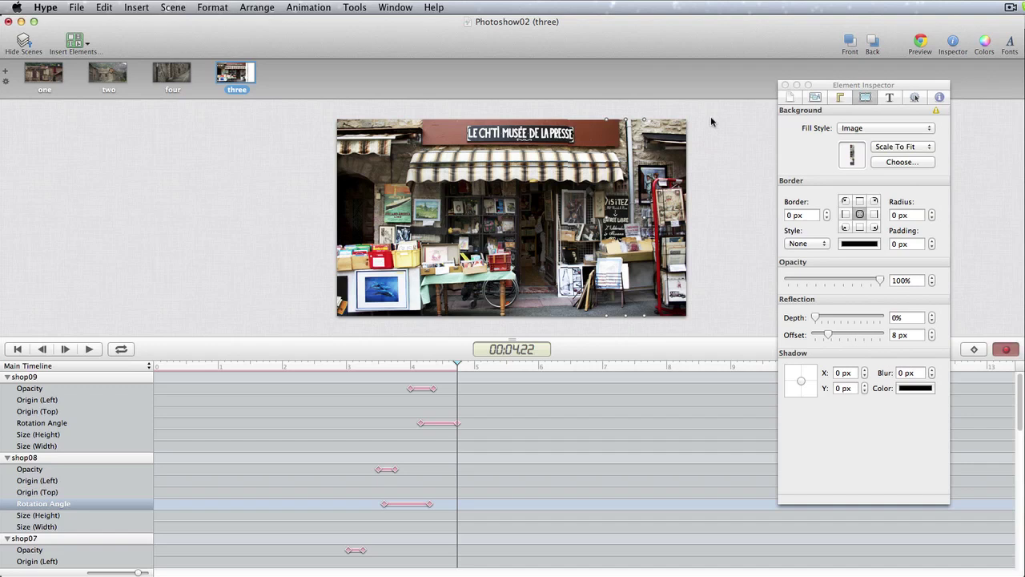
drag(707, 114, 325, 326)
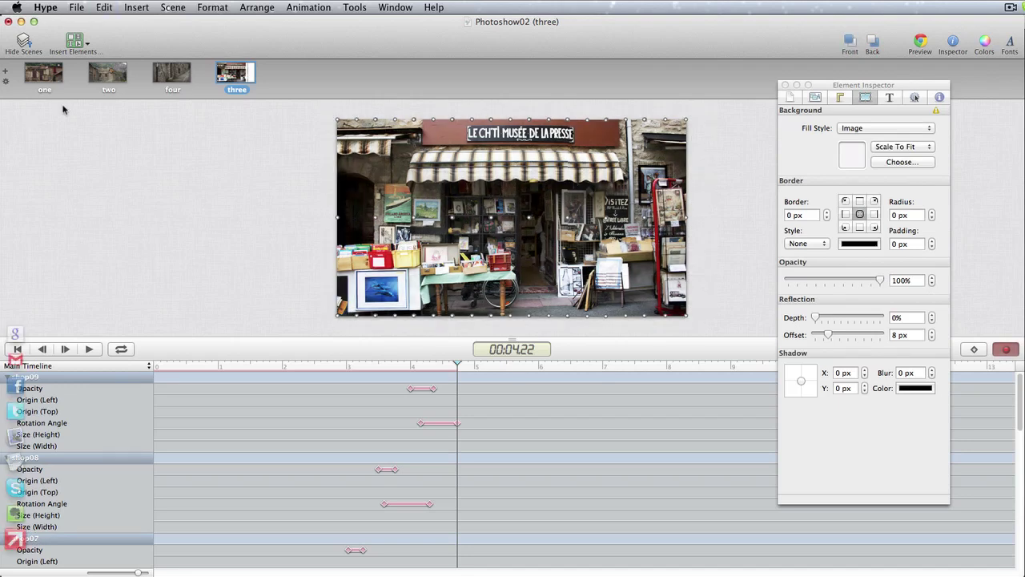
click(50, 78)
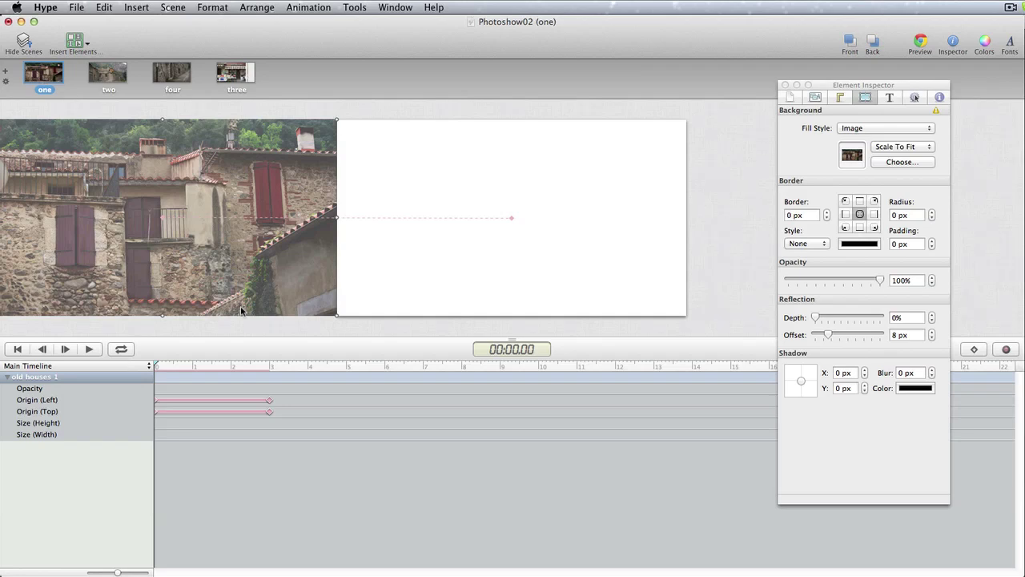
Paste the nine shop photos (shop01–shop09) into scene one and play its timeline
key(cmd+v)
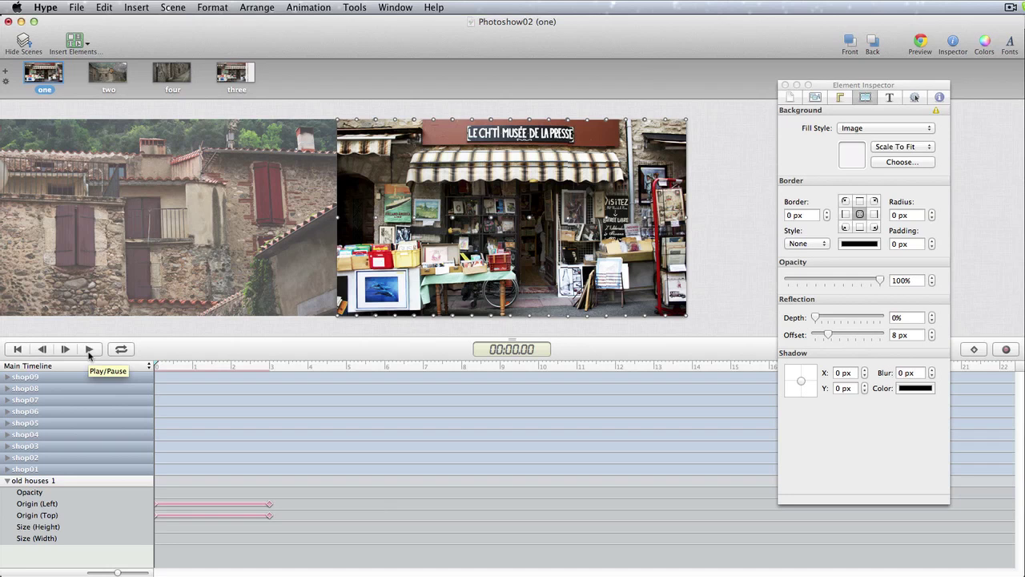
click(89, 349)
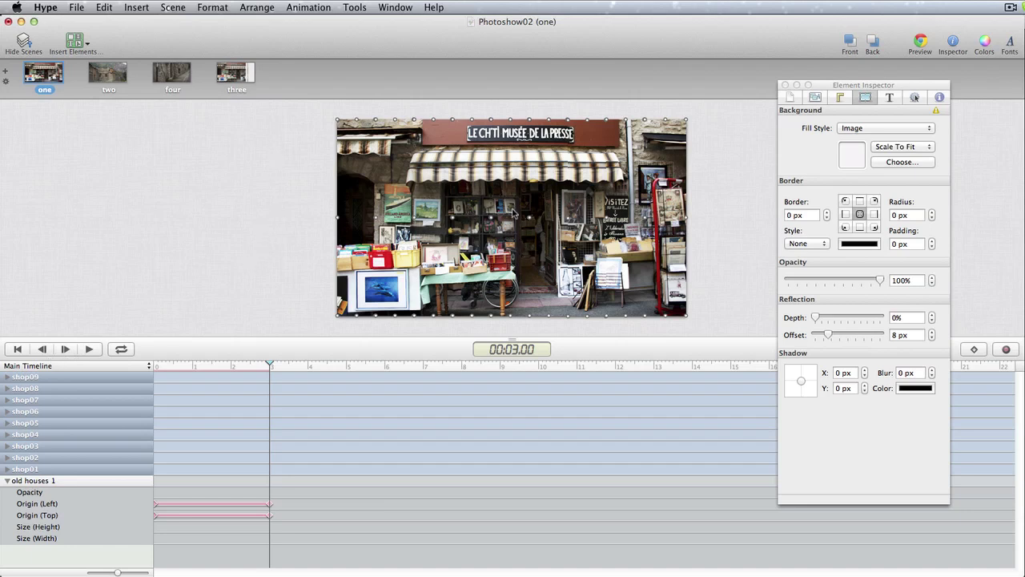
Send the shop photos behind the old houses photo, replay scene one, and select the old houses photo
click(256, 9)
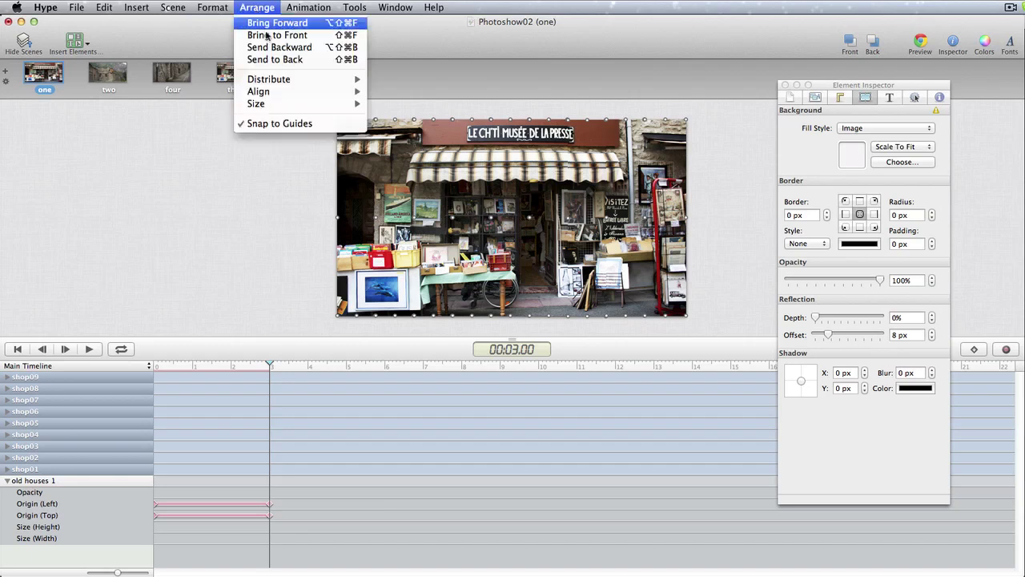
click(290, 59)
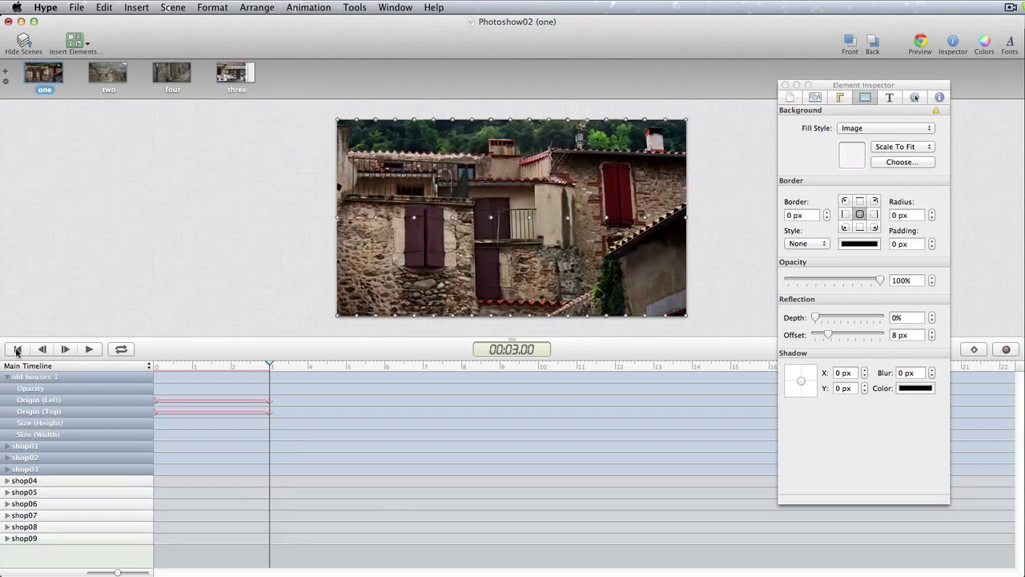
click(17, 349)
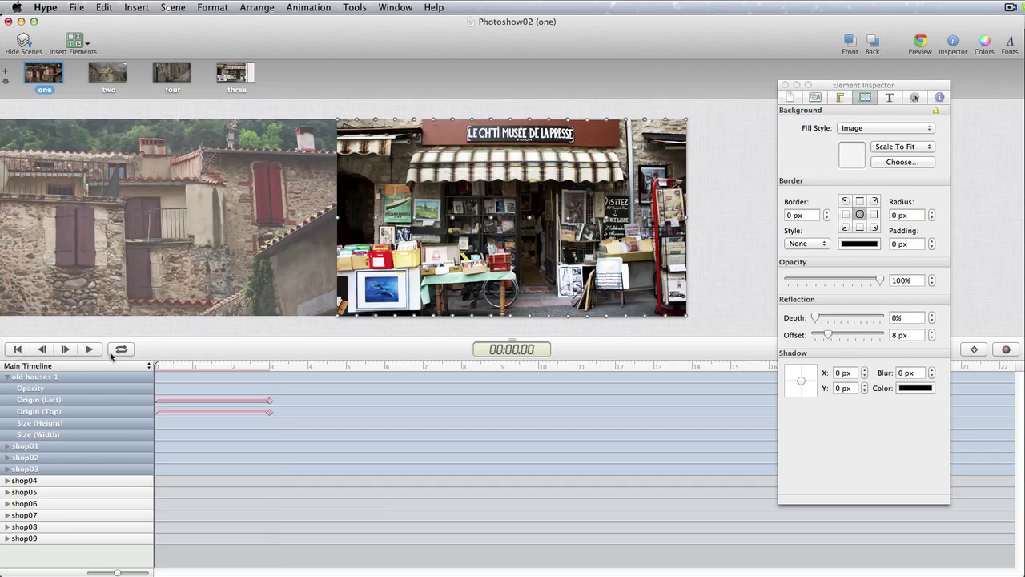
click(90, 349)
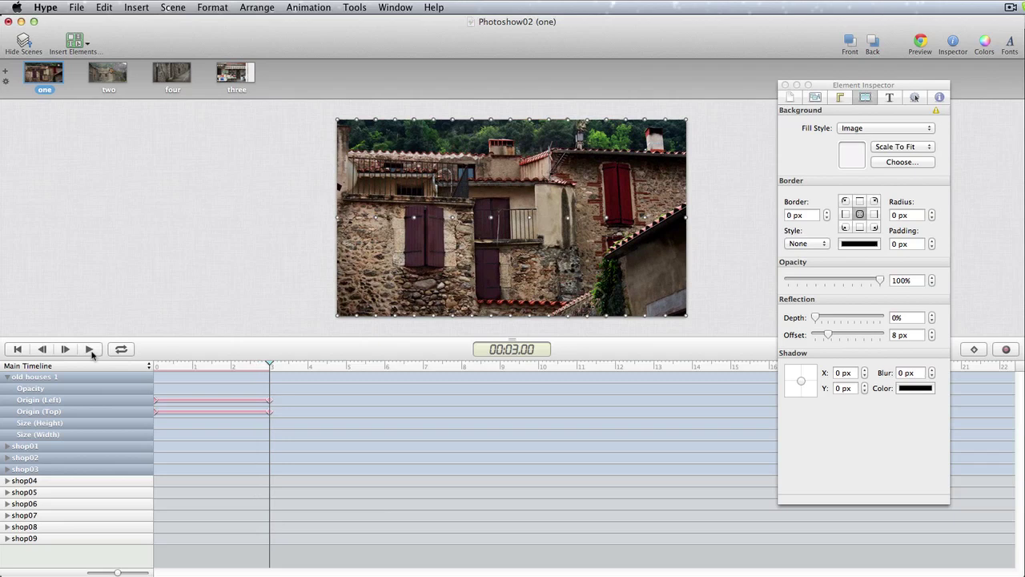
click(162, 295)
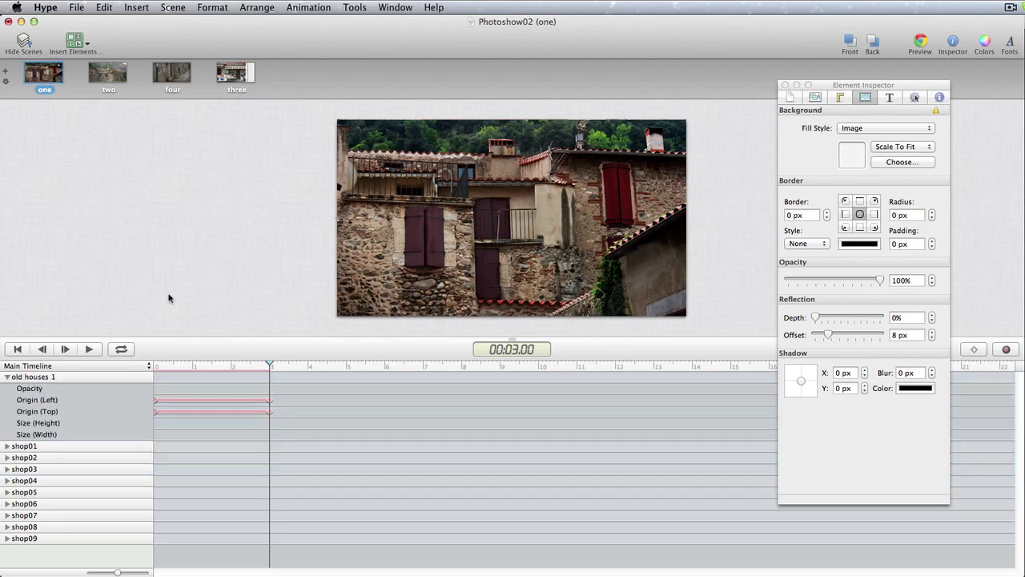
click(447, 237)
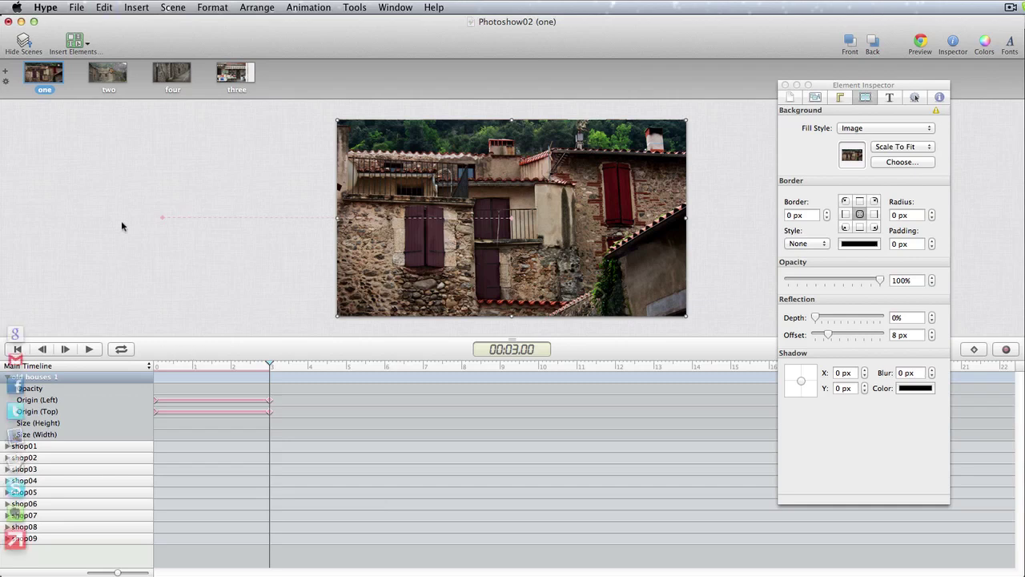
In scene two at 00:00.00, send the old houses photo behind the castle photos and preview
click(107, 72)
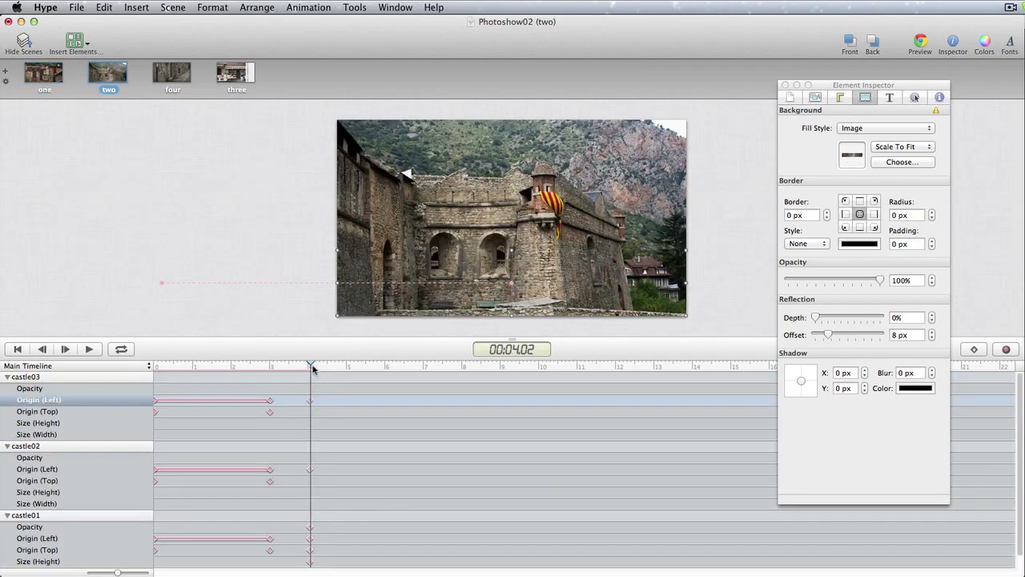
drag(311, 366, 137, 370)
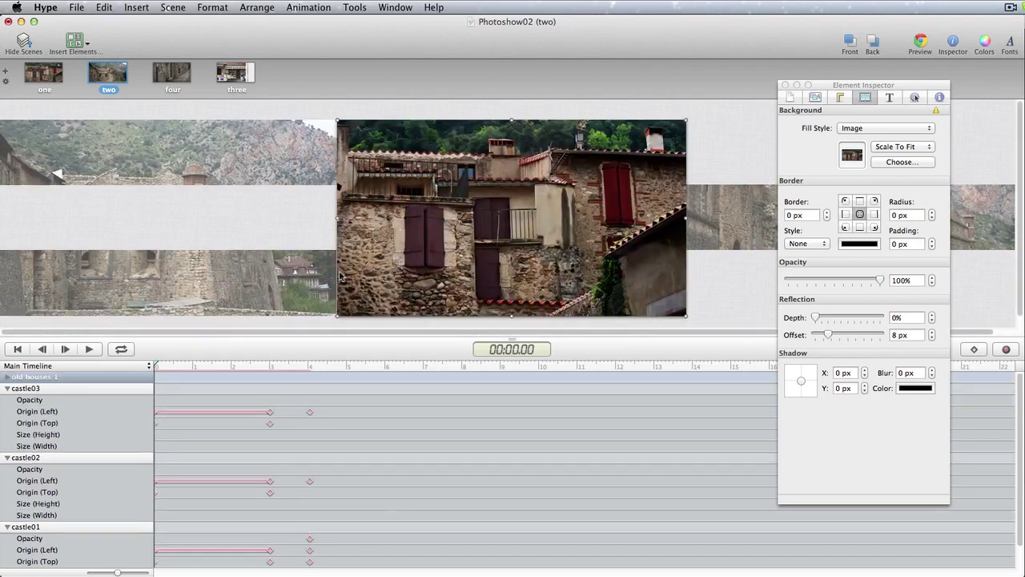
click(339, 276)
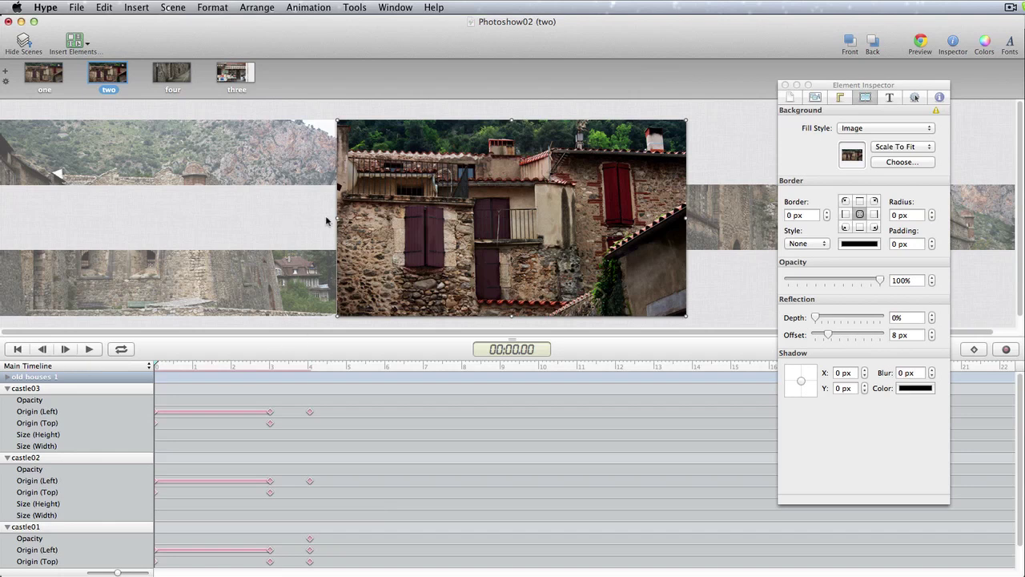
click(272, 9)
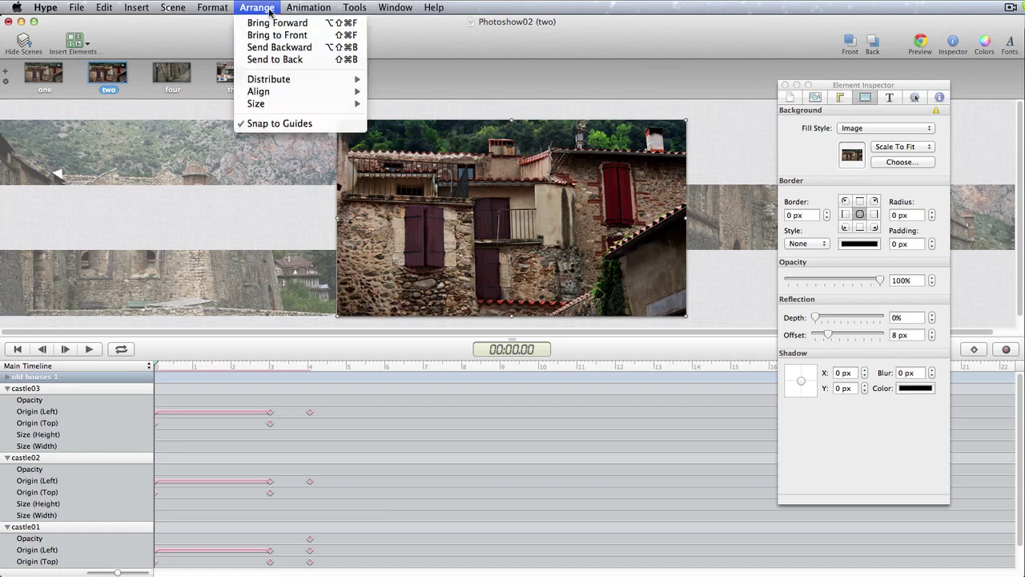
click(286, 61)
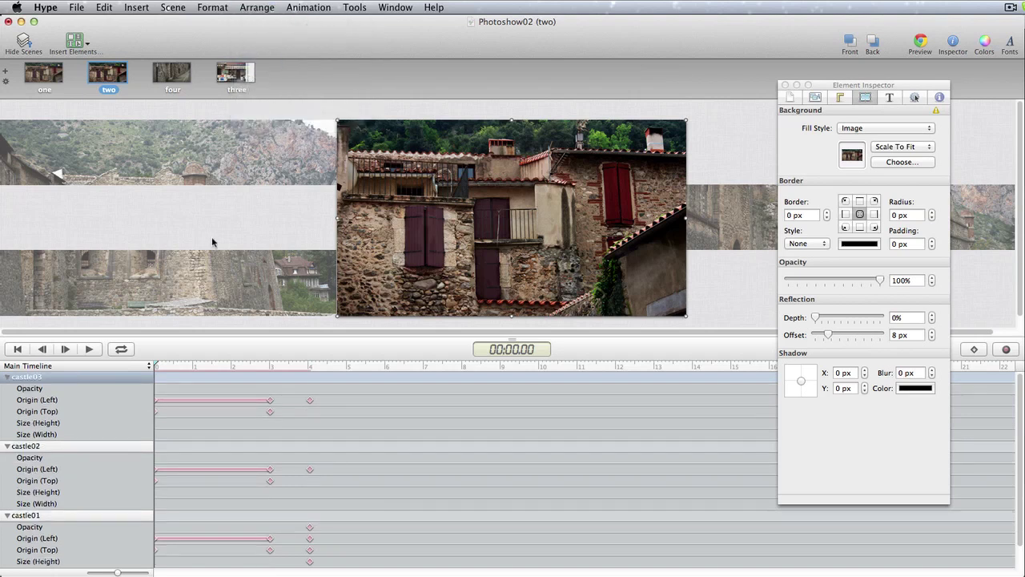
click(91, 354)
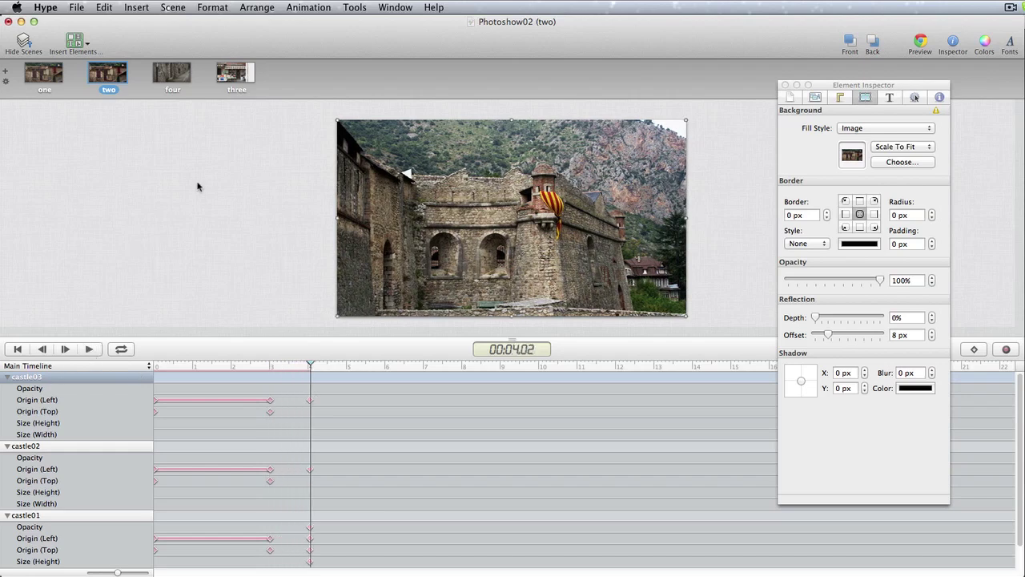
Select the three castle photos, castle01 through castle03
click(291, 265)
click(403, 175)
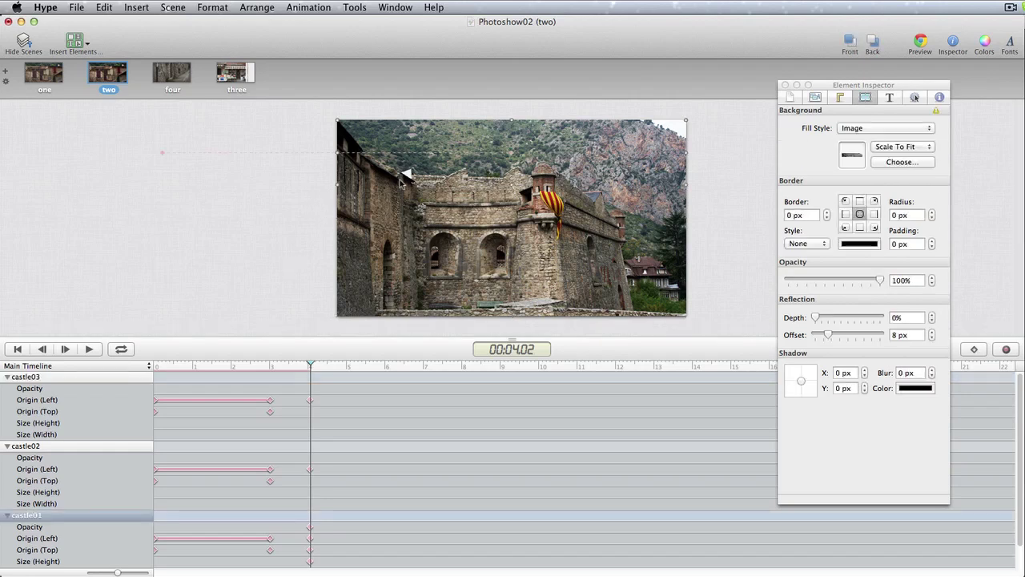
shift+click(399, 212)
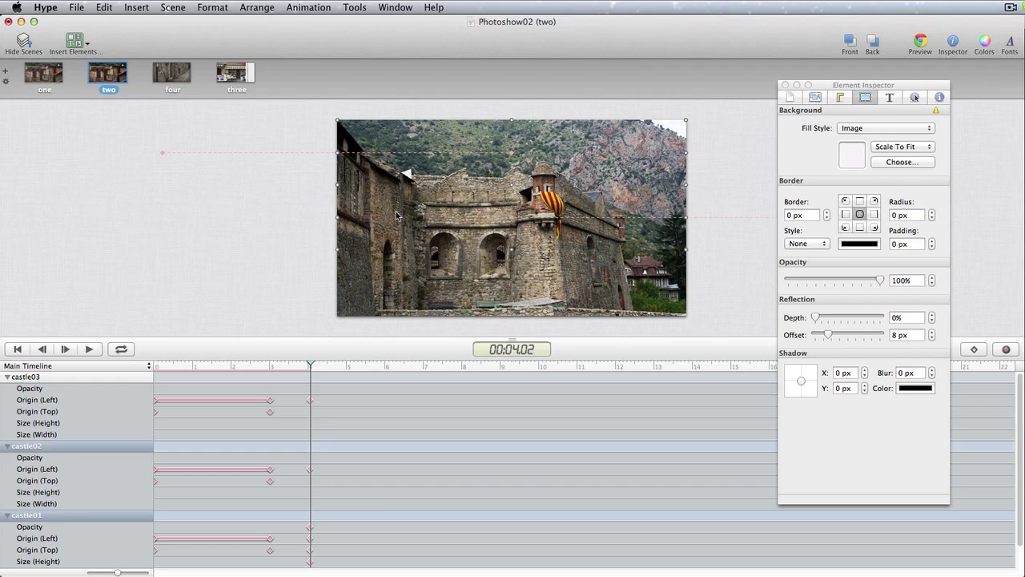
shift+click(391, 274)
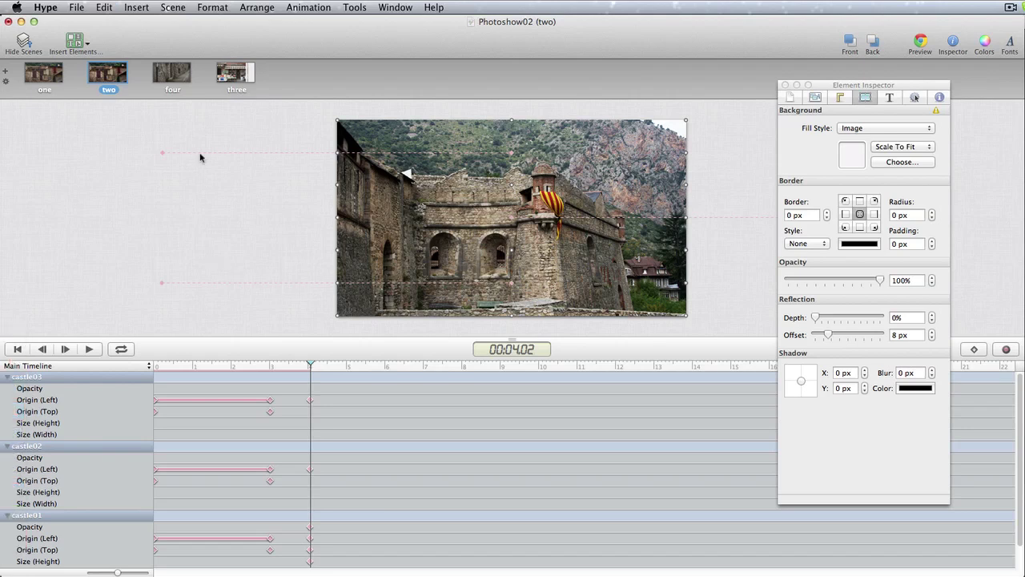
Paste the castle photos at the start of scene four behind the alleyway photos, and preview
click(177, 78)
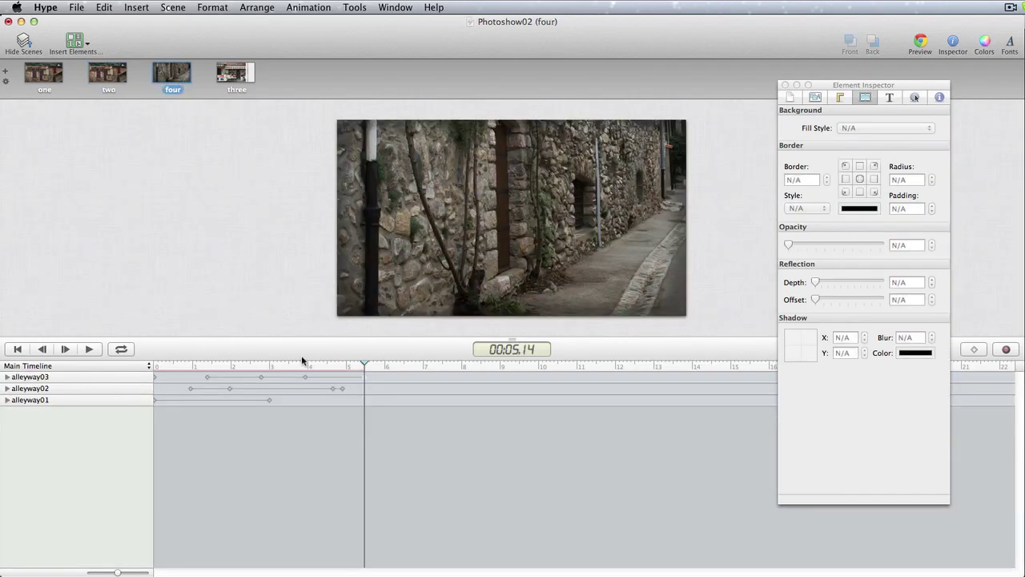
drag(363, 365, 138, 370)
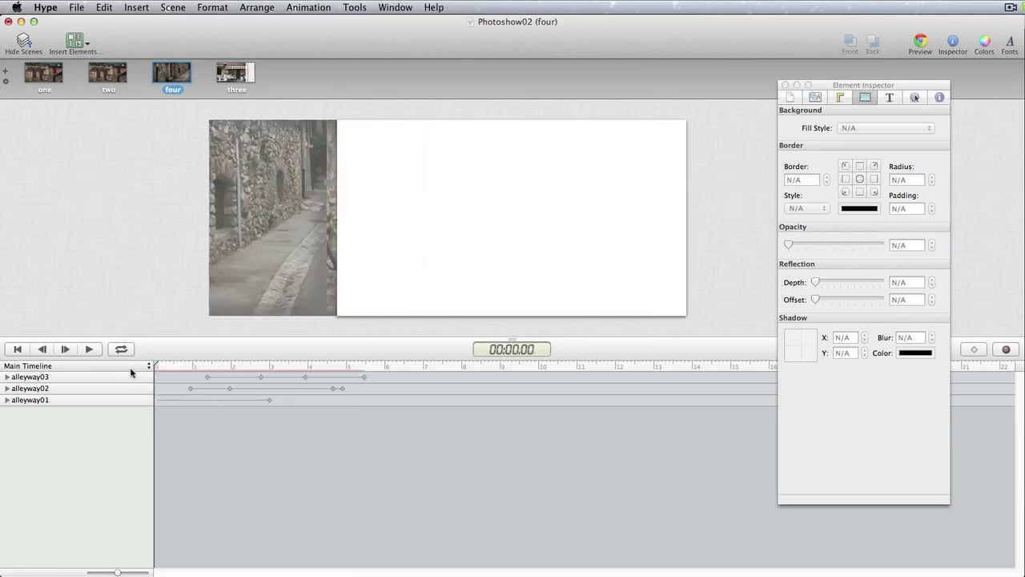
key(super+v)
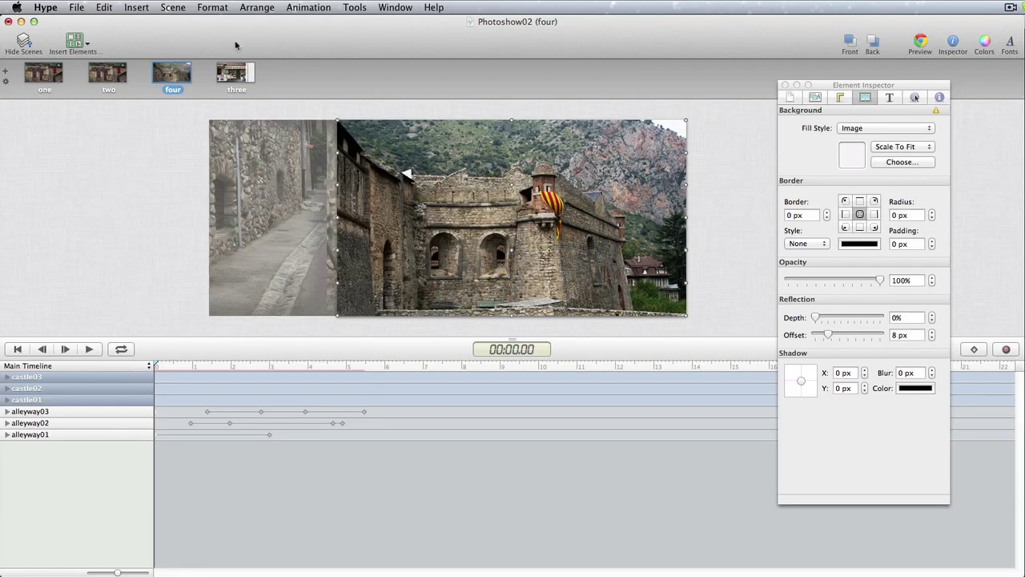
click(251, 12)
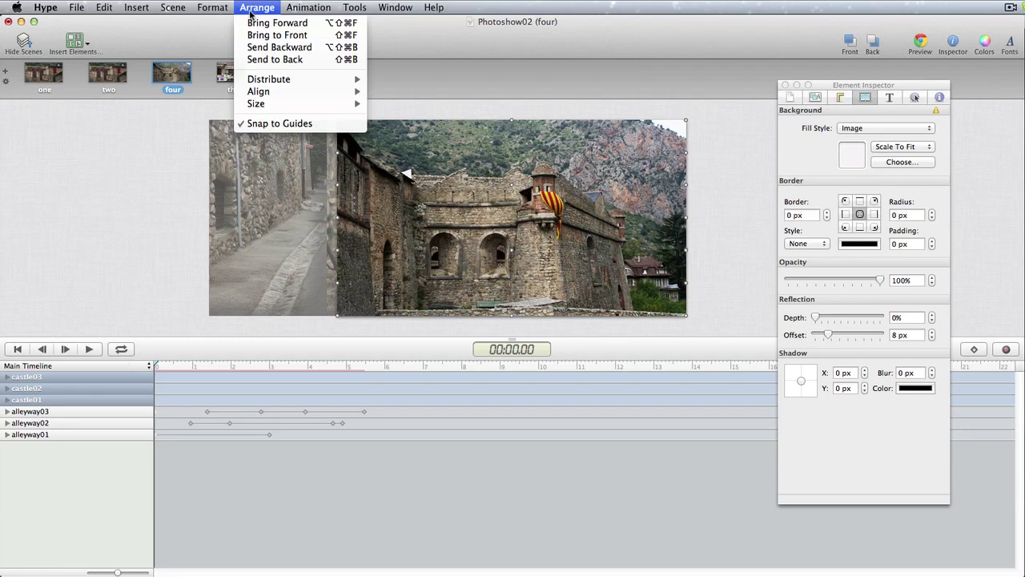
click(275, 60)
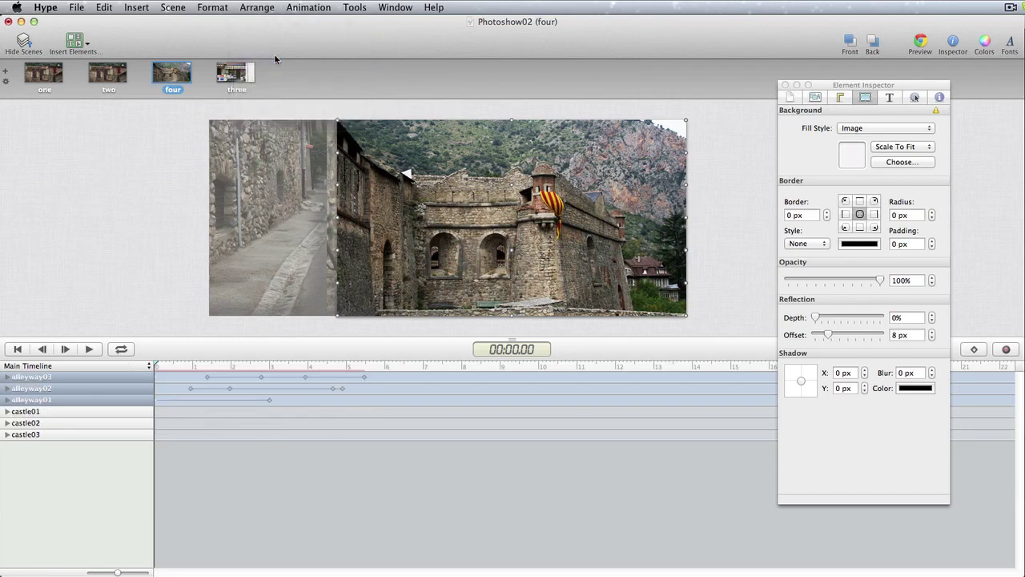
click(91, 349)
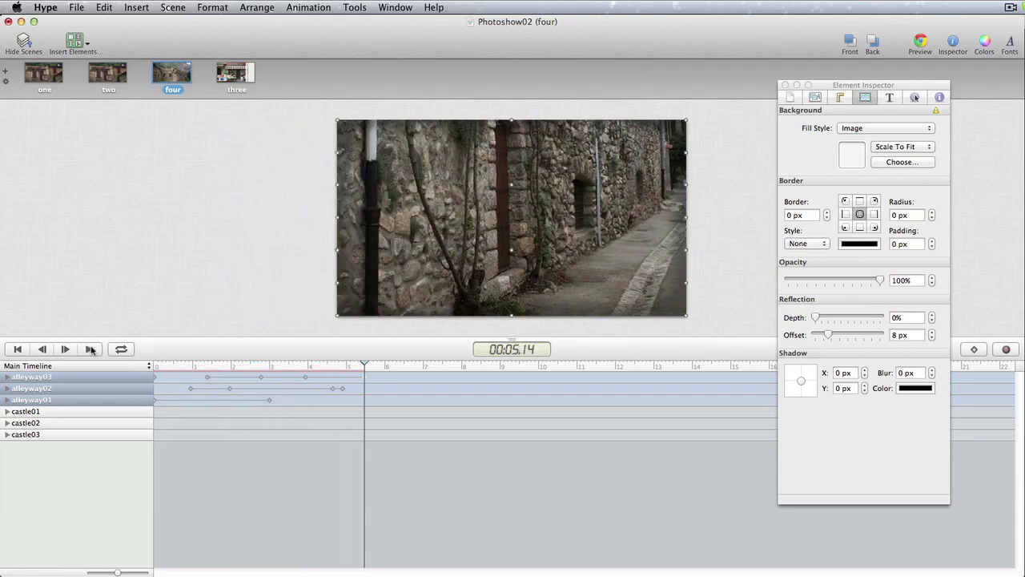
click(379, 274)
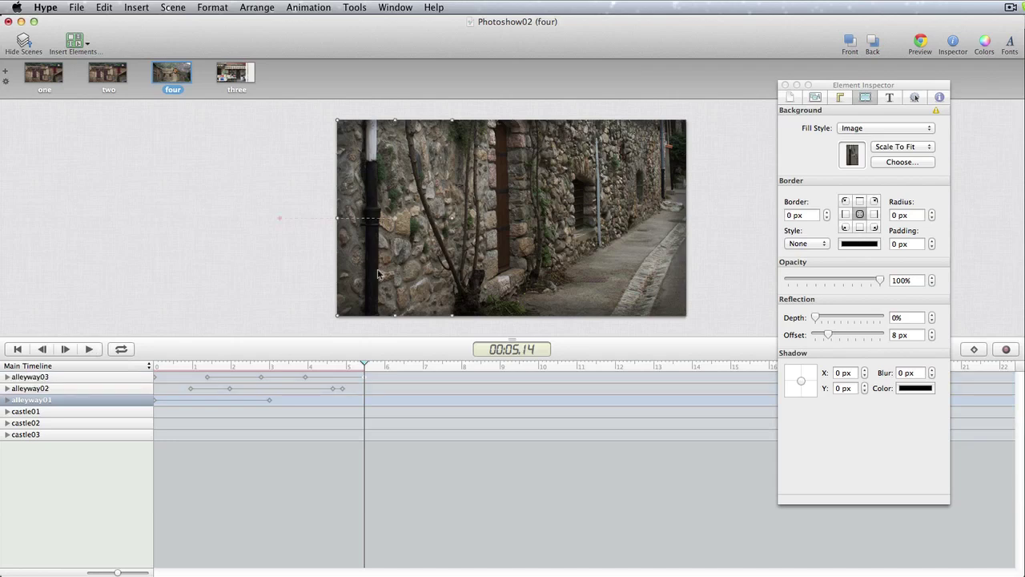
Select all three alleyway photos in scene four and copy them
shift+click(509, 234)
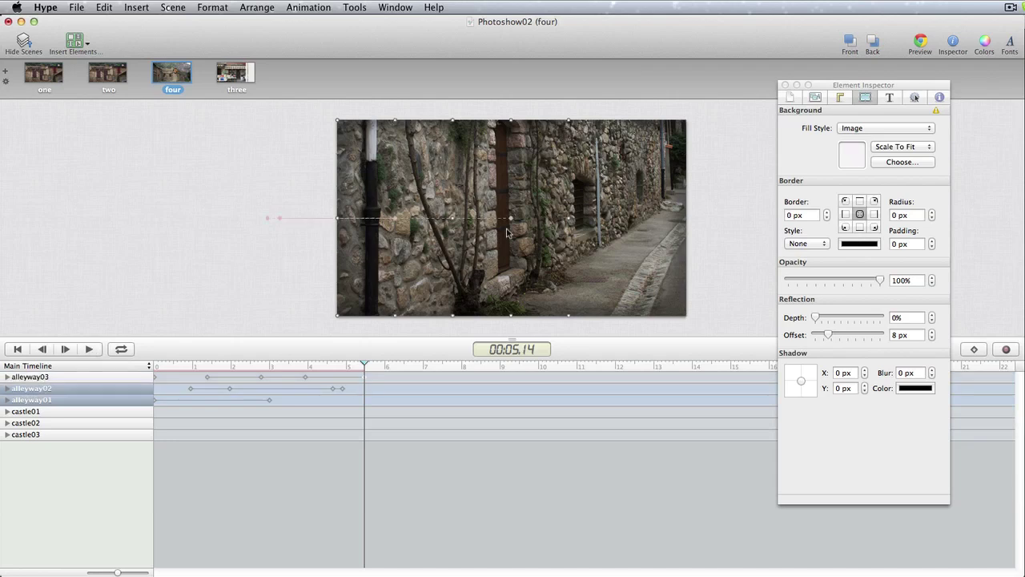
shift+click(631, 221)
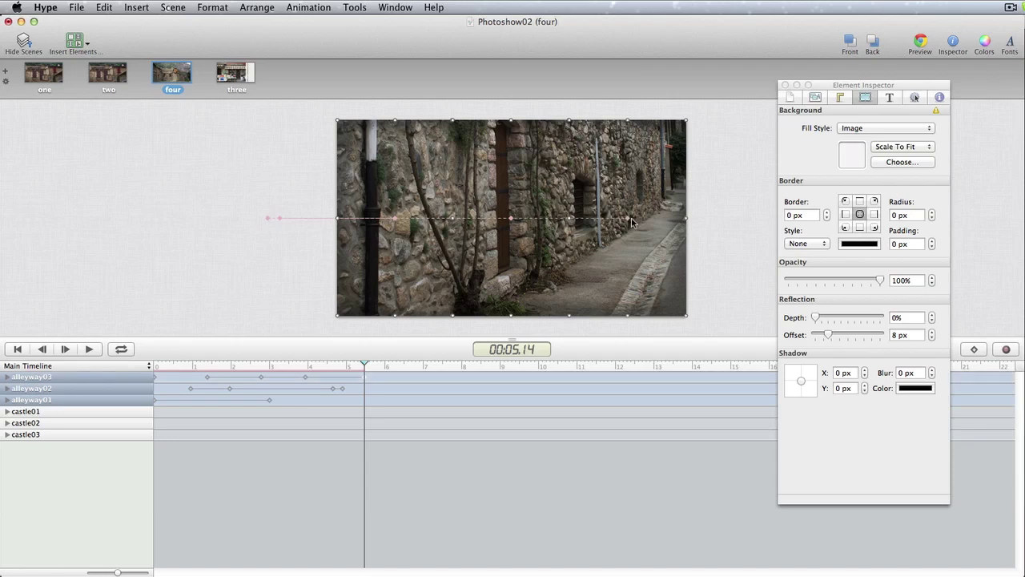
key(super+c)
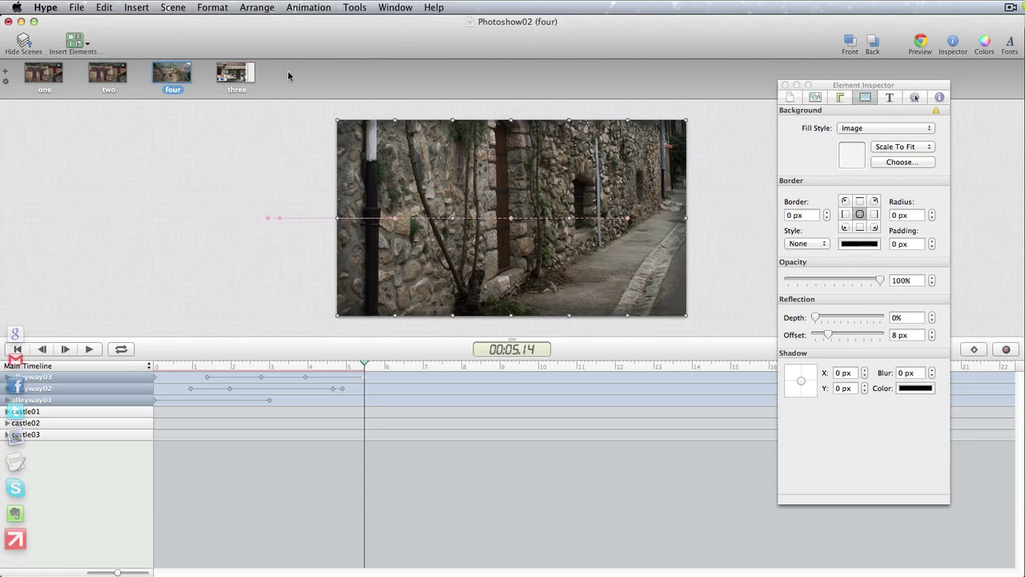
Paste the alleyway photos at 00:00 in scene three, then preview the slideshow in the browser
click(239, 83)
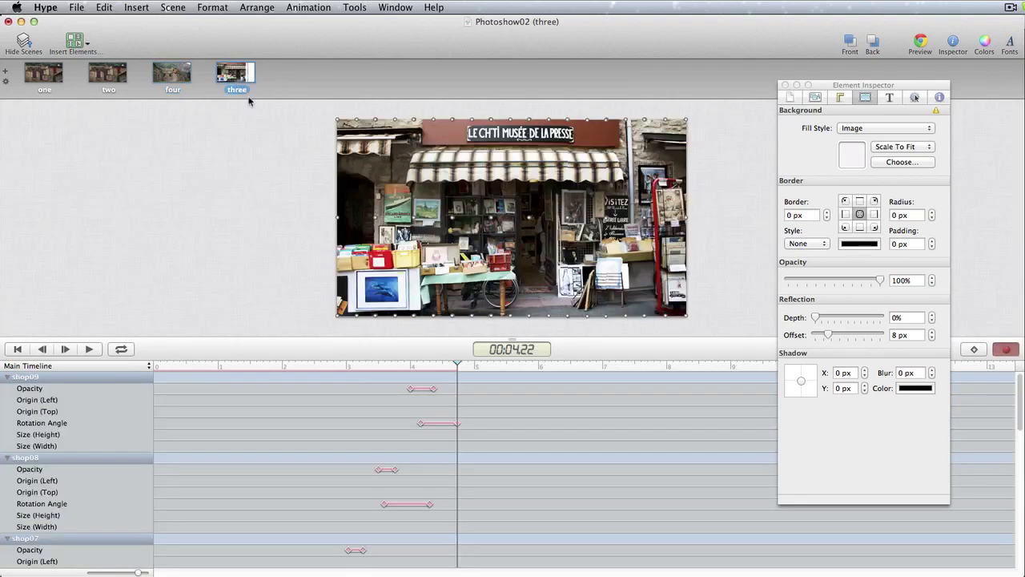
drag(370, 367, 145, 383)
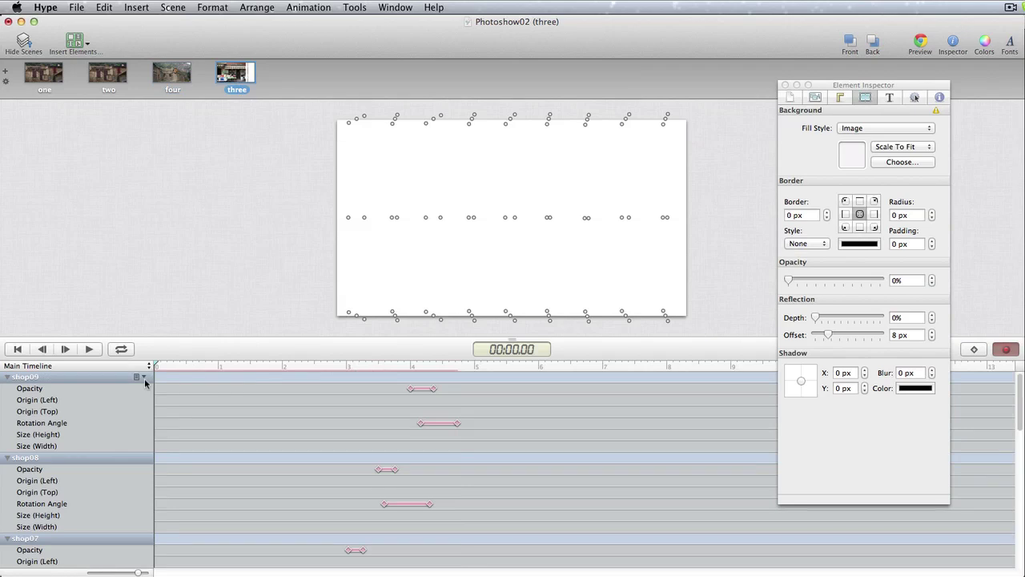
key(super+v)
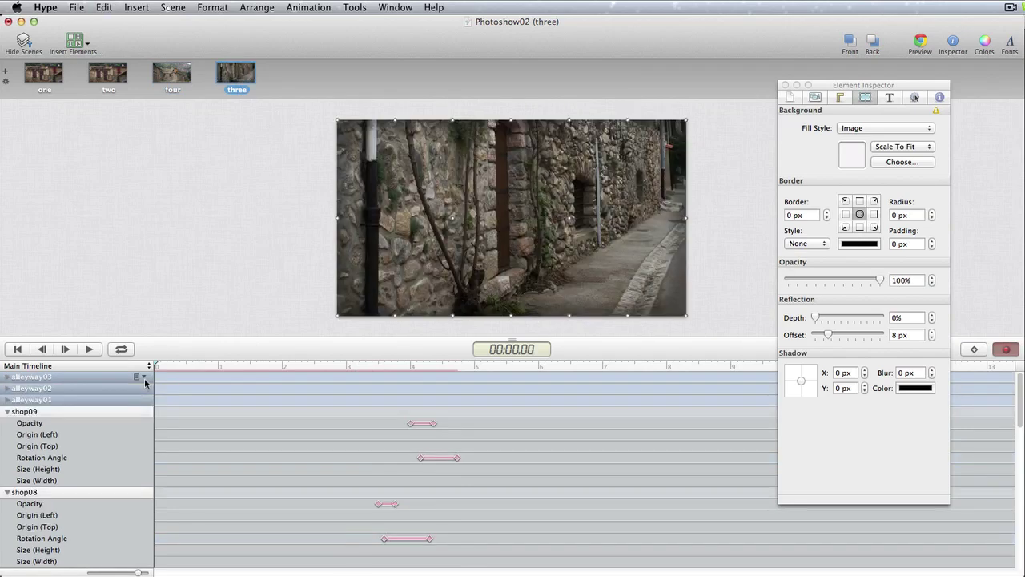
scroll(144, 378, down, 1)
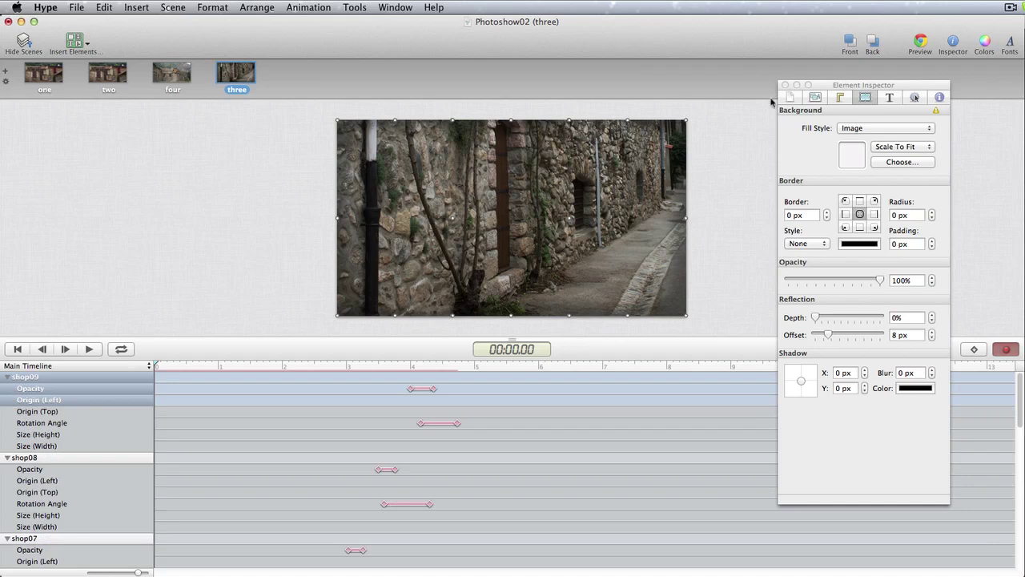
click(918, 45)
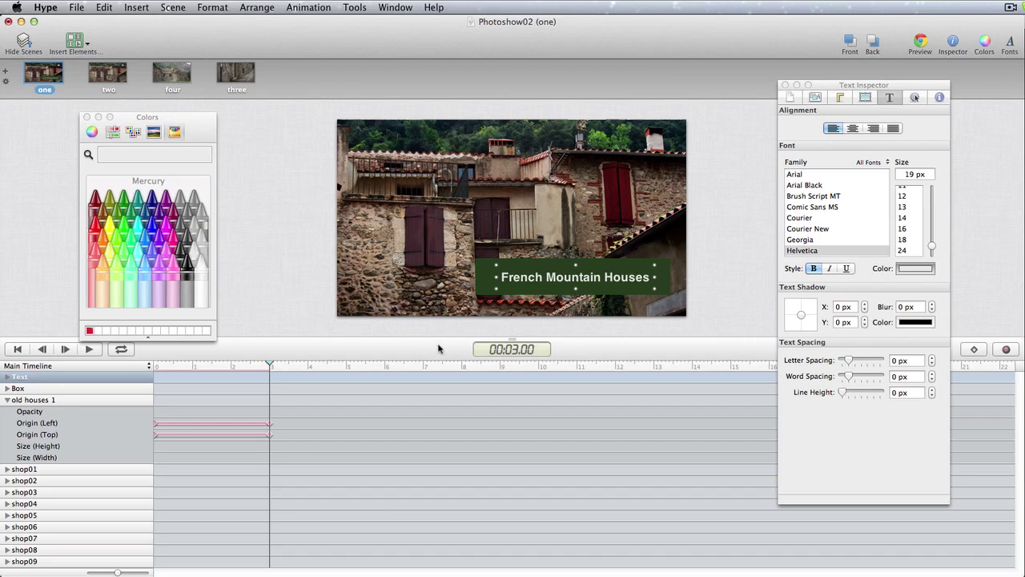
Record the French Mountain Houses caption and green box sliding from off-stage right onto the photo at 00:03.00
shift+click(481, 290)
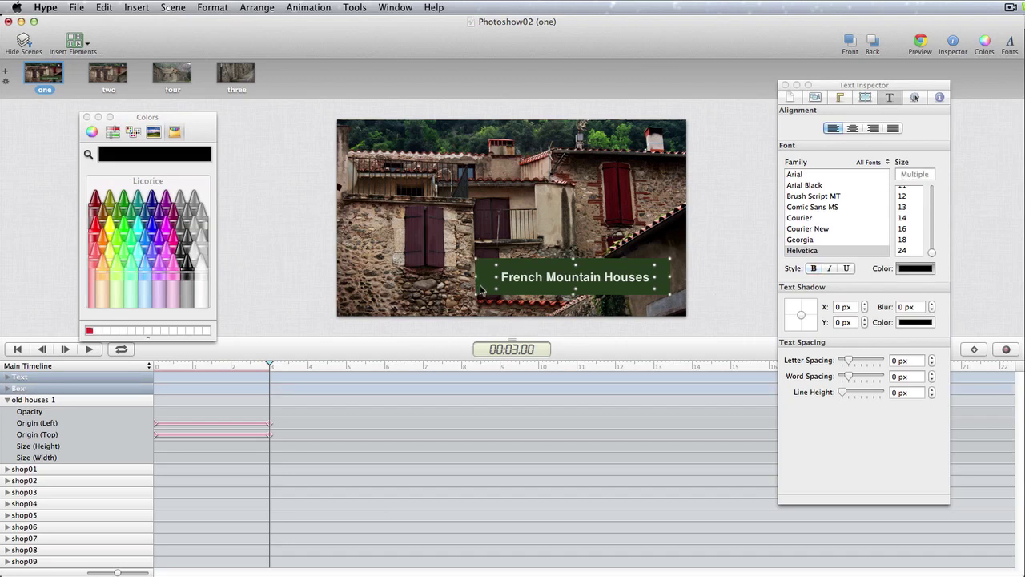
drag(480, 290, 703, 282)
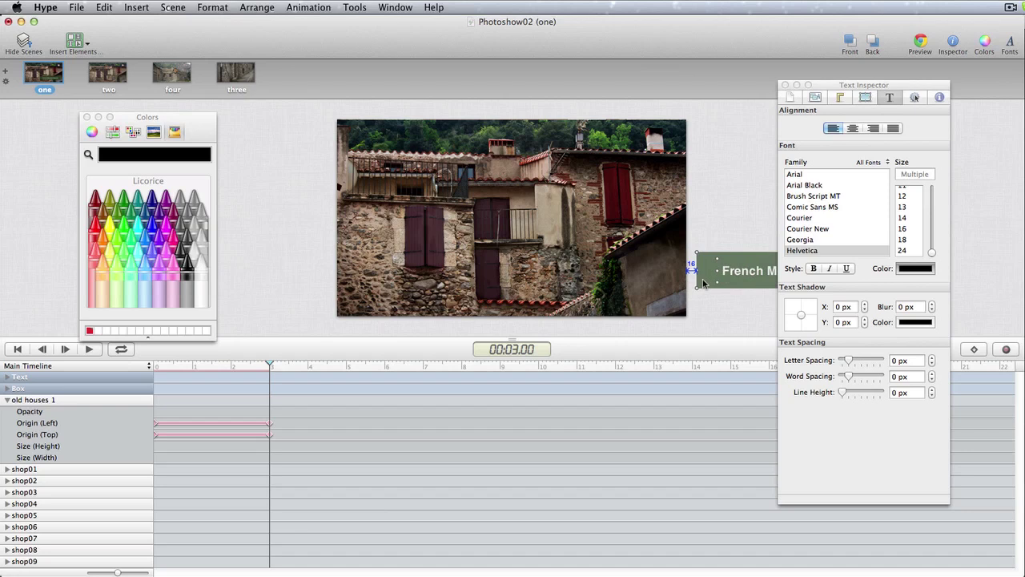
drag(703, 282, 703, 278)
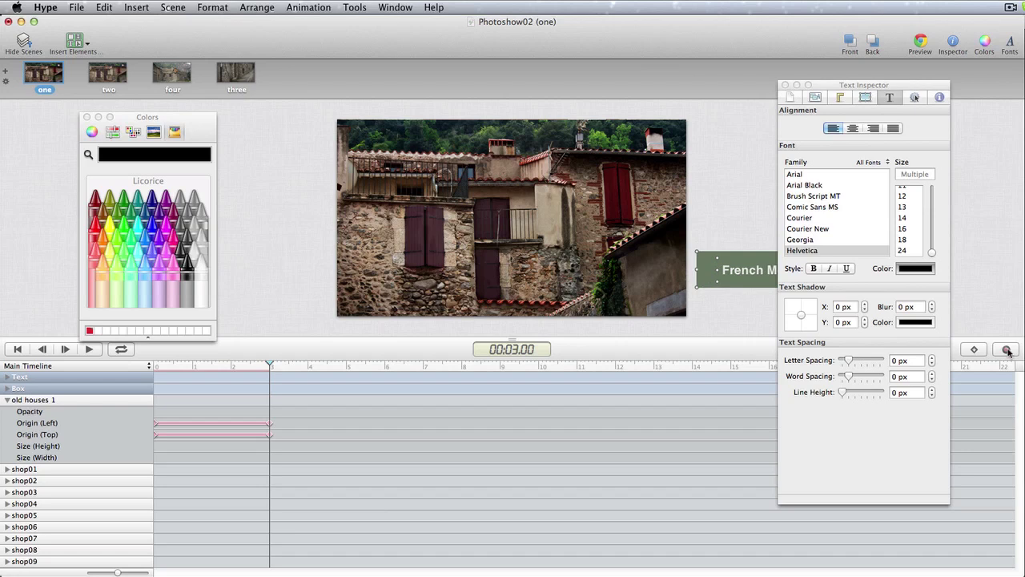
click(1007, 350)
drag(756, 278, 527, 262)
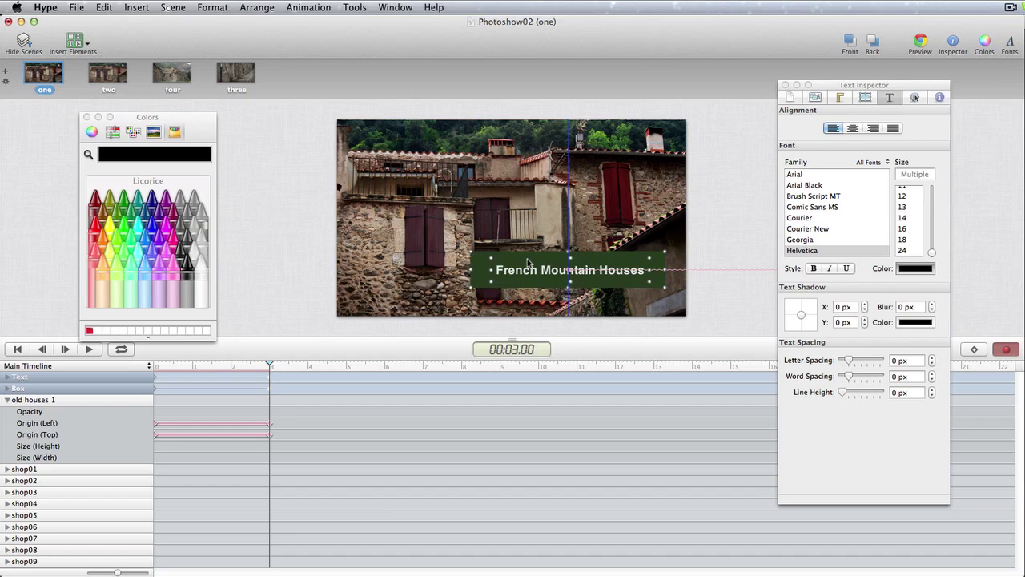
drag(527, 263, 529, 262)
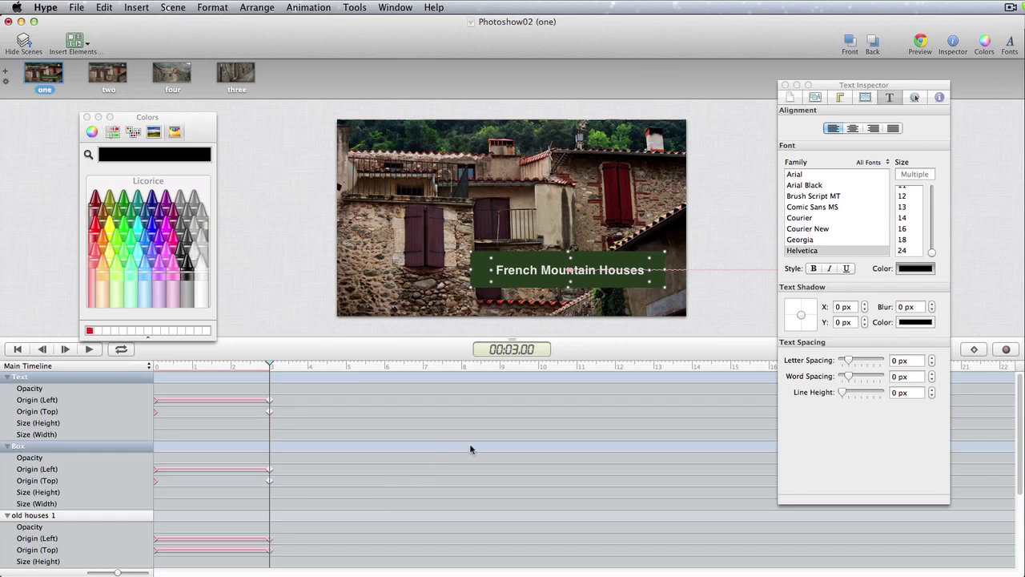
Move the caption box's slide animation to begin at 3 seconds, then play it back to check
click(231, 399)
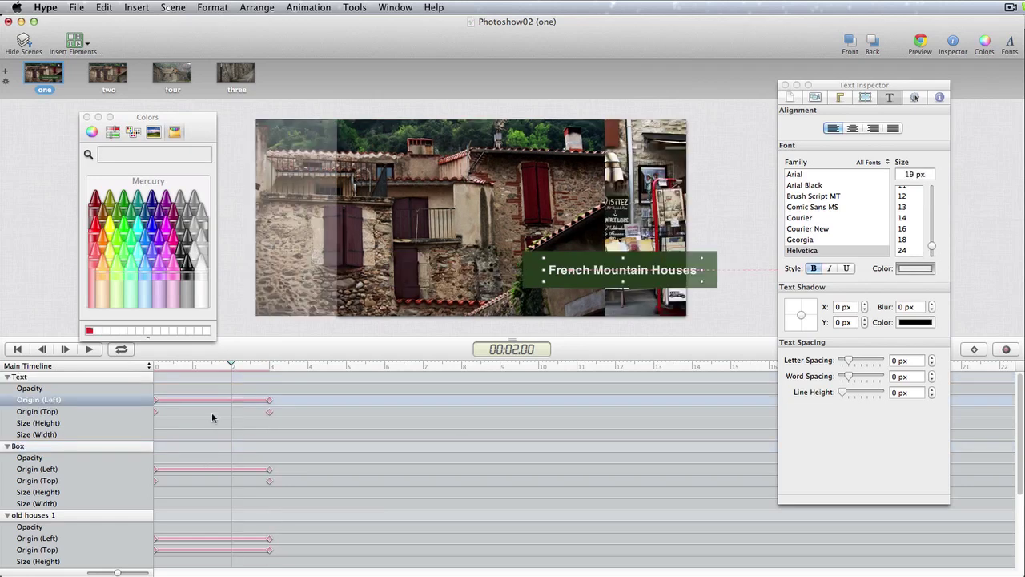
click(210, 465)
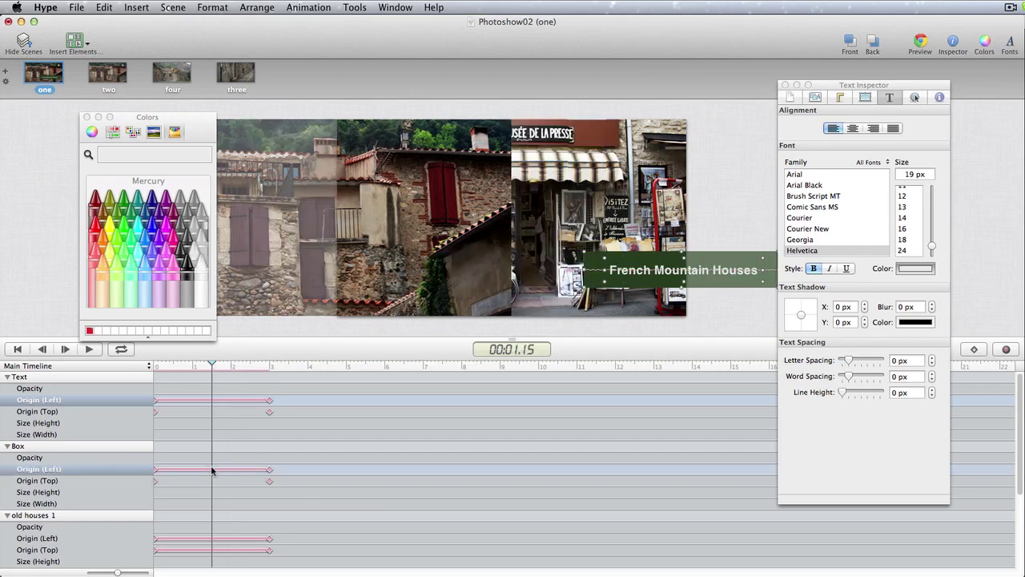
drag(212, 468, 353, 460)
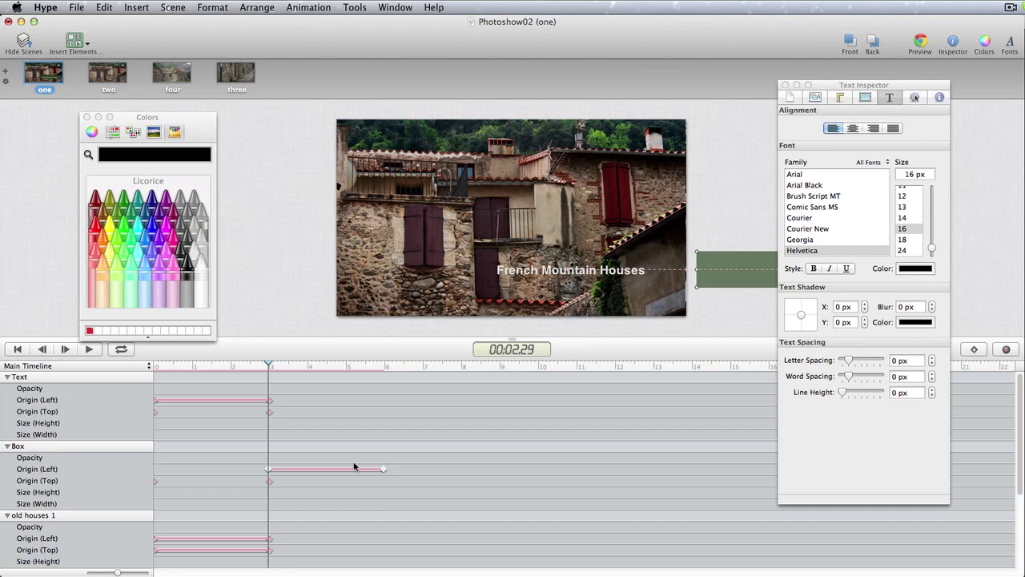
click(90, 351)
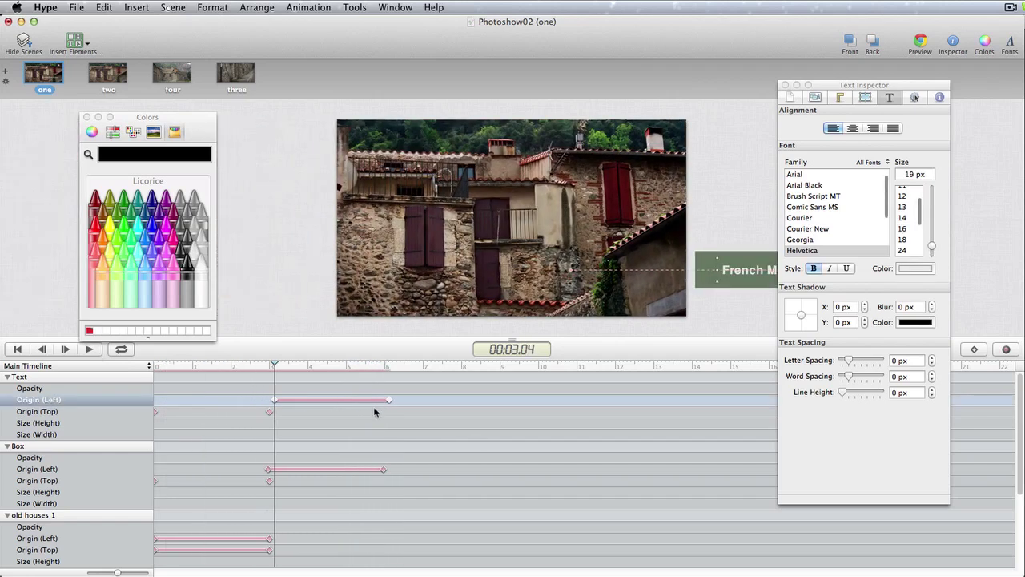
key(Left)
key(Left)
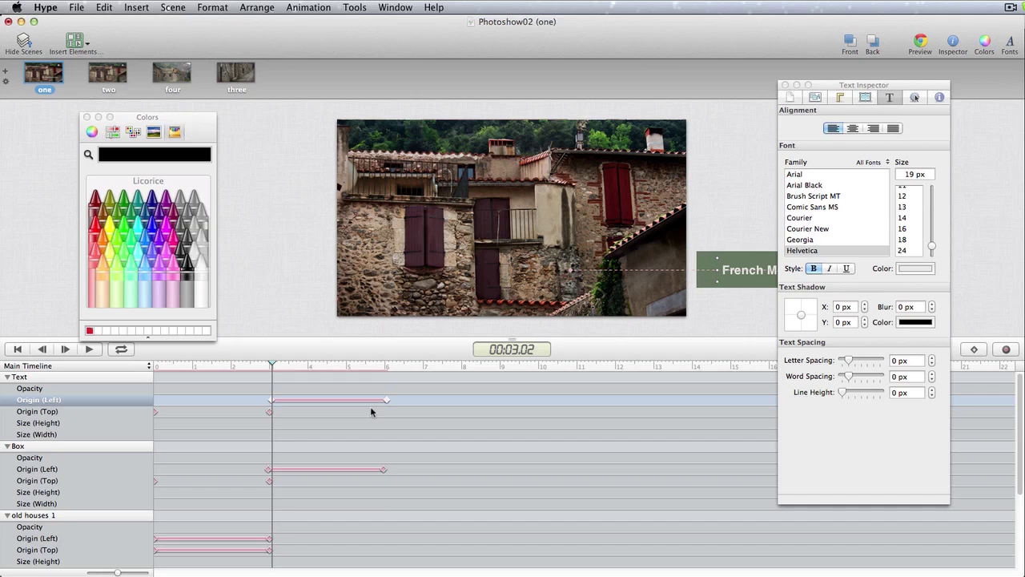
key(Left)
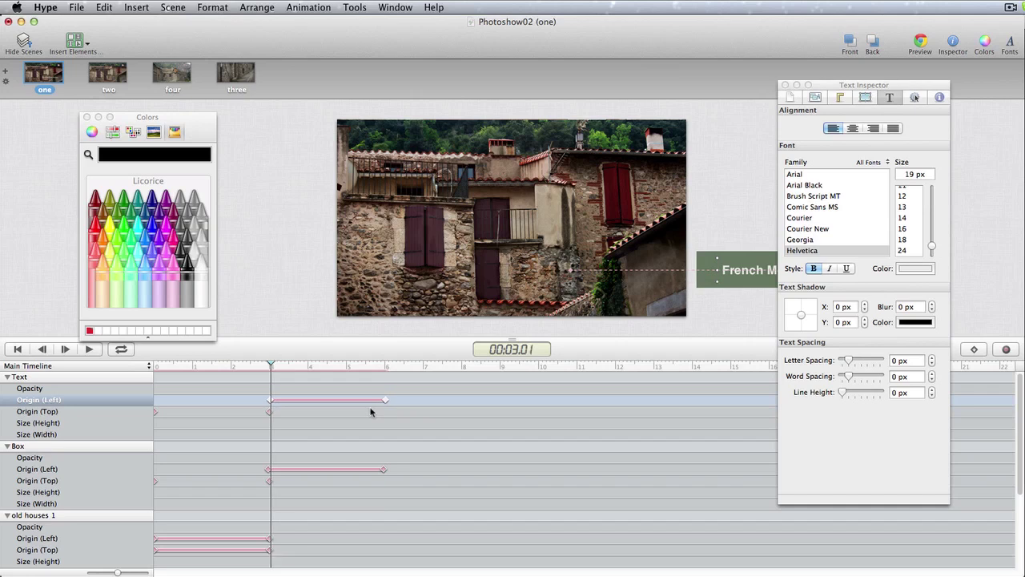
key(space)
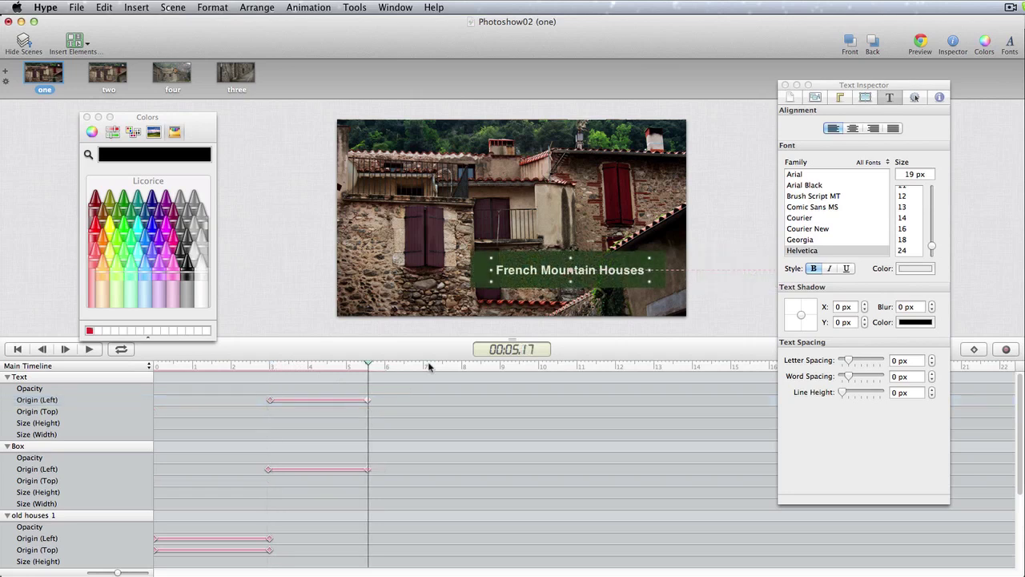
Lower the green caption box's opacity to 75%, then rewind scene one to the start
click(700, 217)
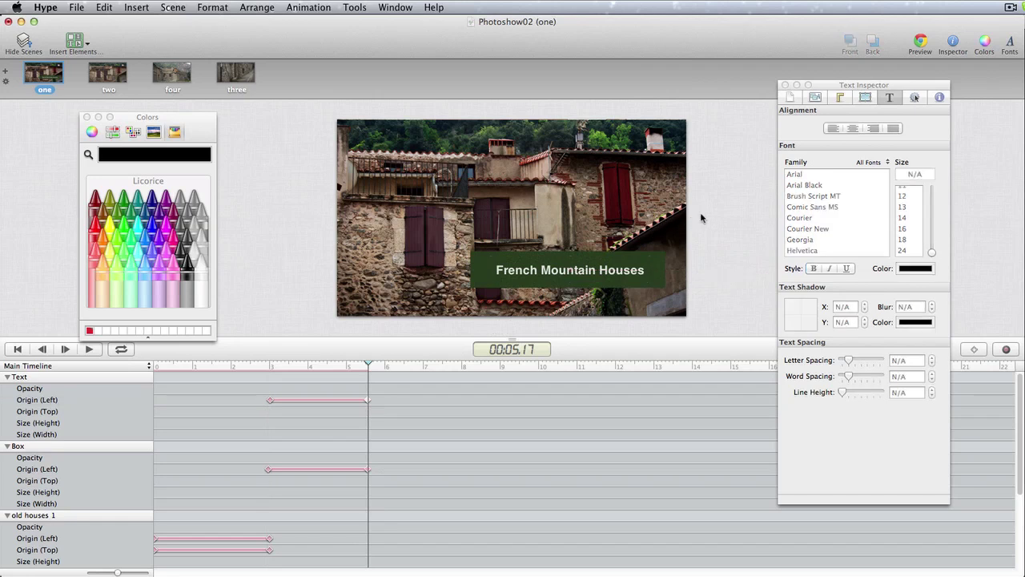
click(482, 280)
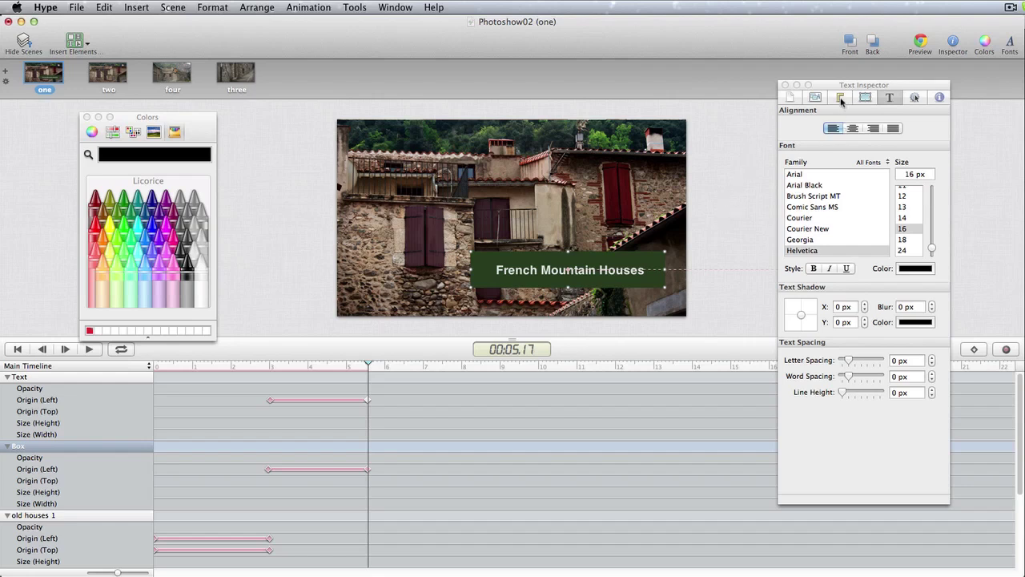
click(841, 100)
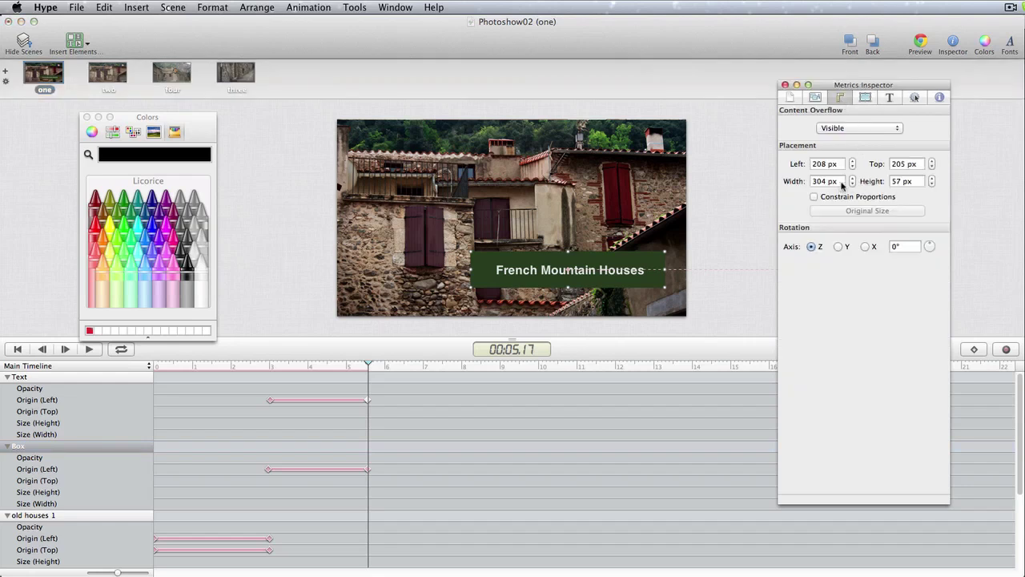
key(super+4)
drag(882, 265, 859, 271)
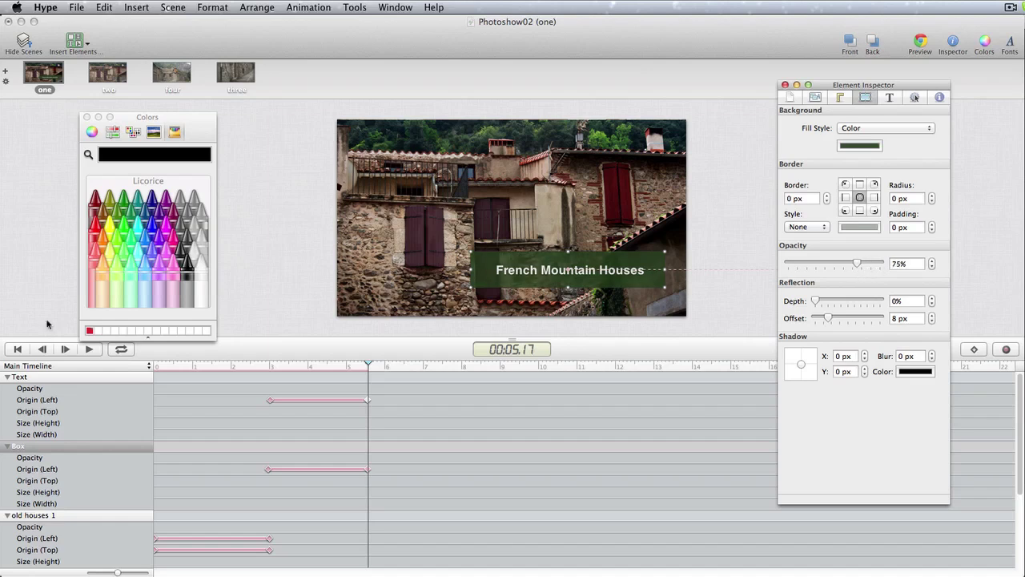
click(18, 350)
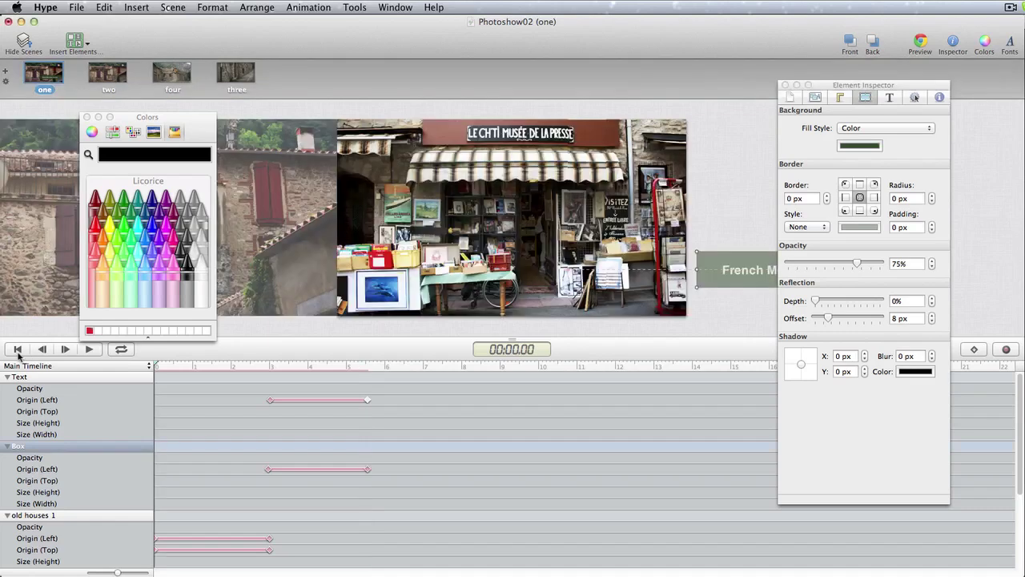
Play scene one to preview its sliding photos and the French Mountain Houses caption
click(89, 350)
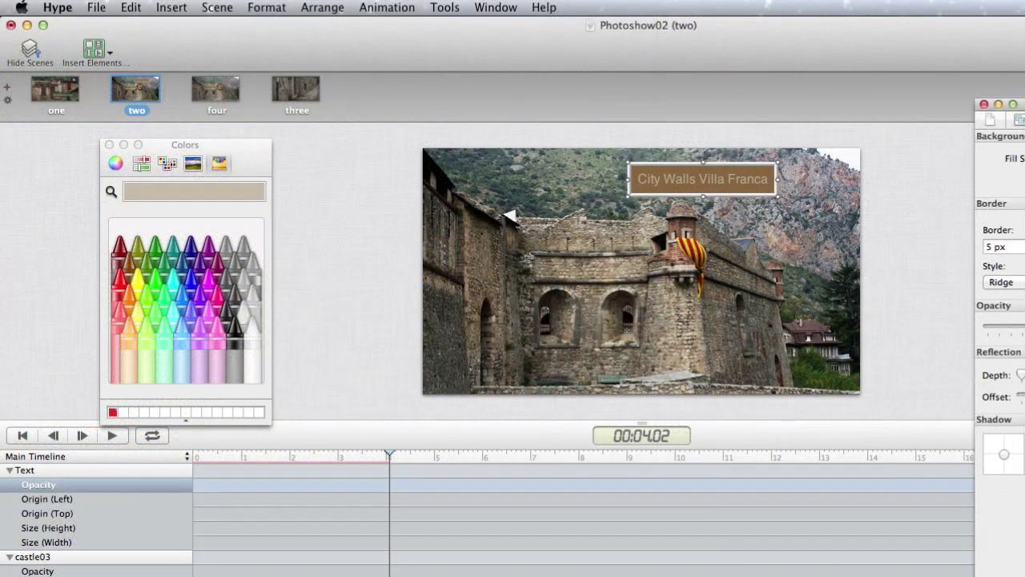
Fade the 'City Walls Villa Franca' caption from 0 to 100% opacity between 4 s and 6 s, then preview it
drag(1020, 329, 988, 330)
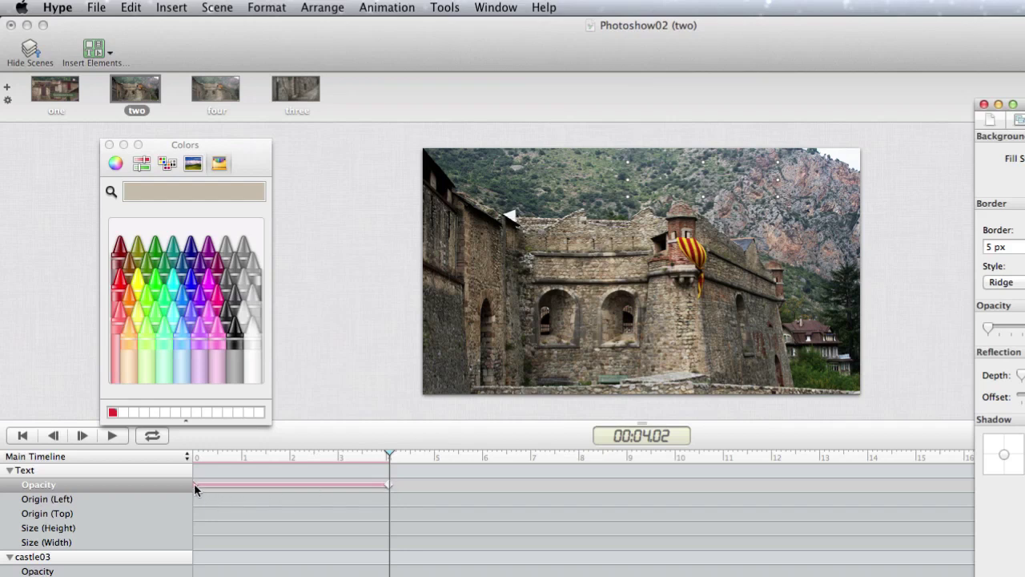
drag(193, 483, 482, 485)
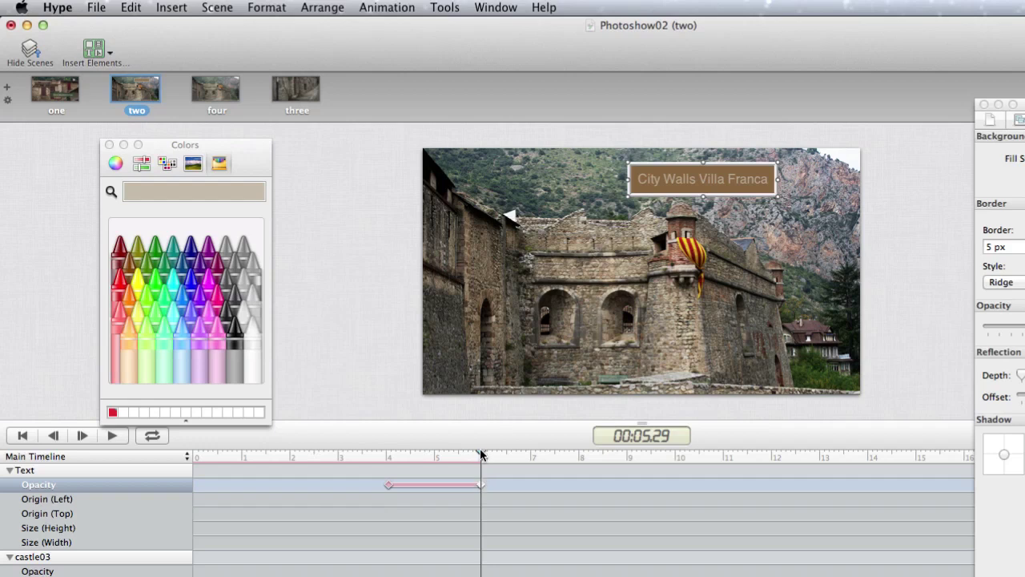
drag(480, 450, 385, 472)
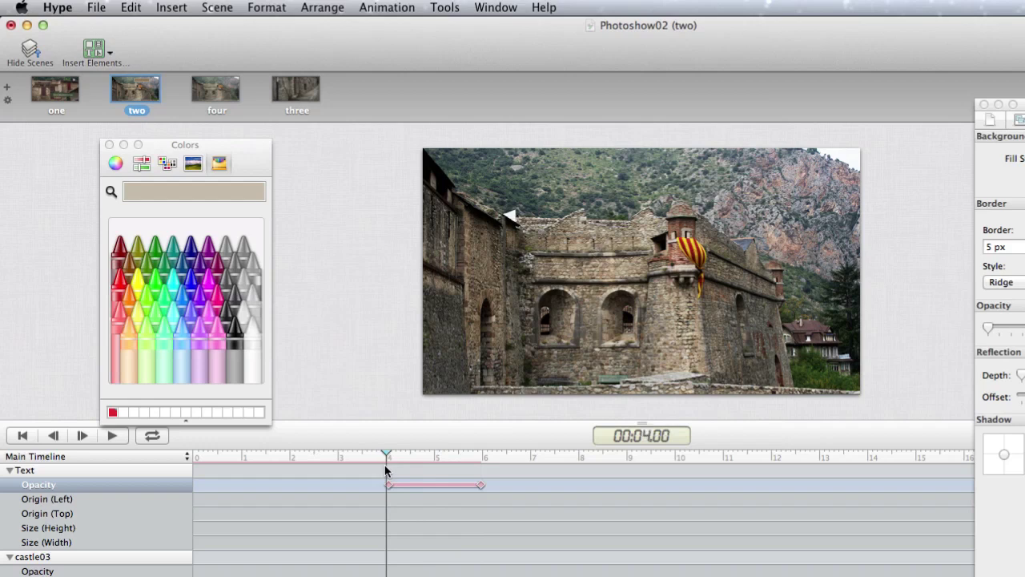
click(52, 434)
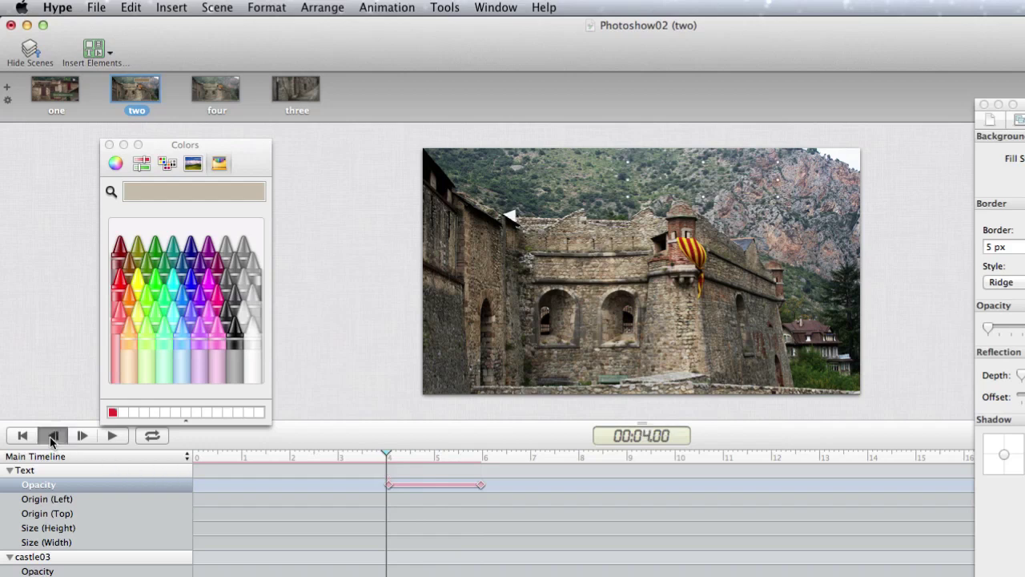
click(18, 437)
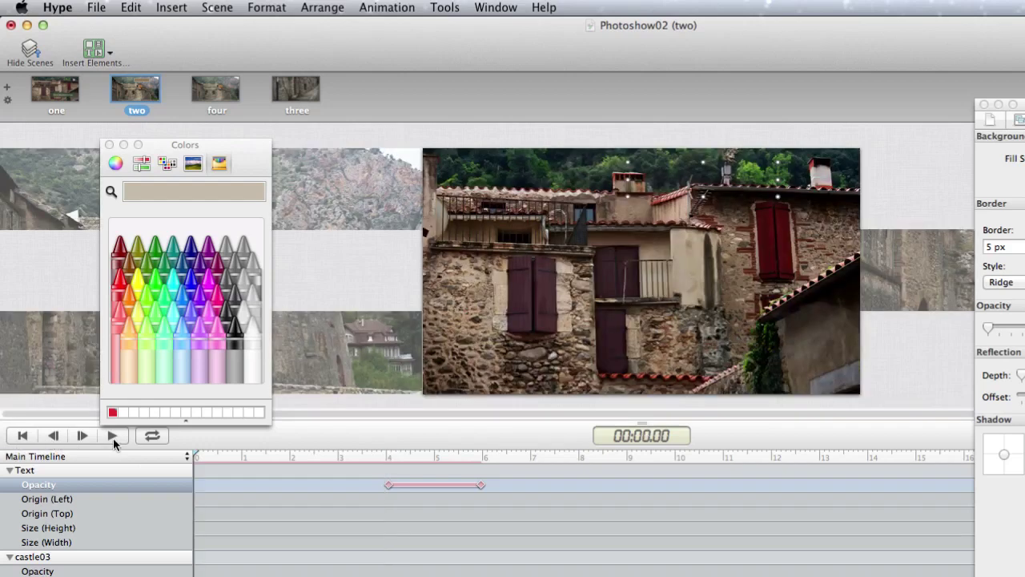
click(113, 437)
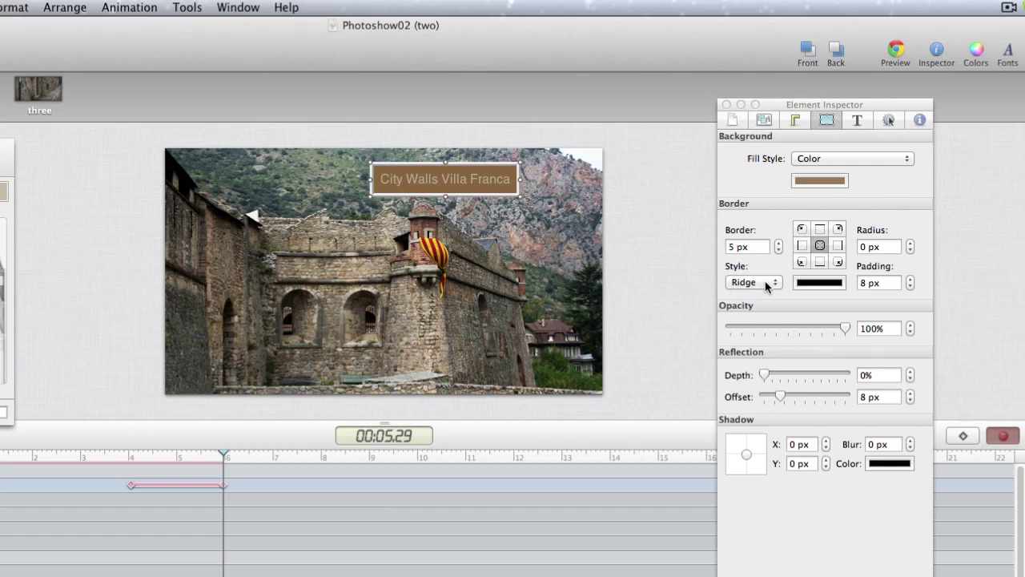
Try Groove and Inset borders on the caption box, keep Ridge, and stop recording
click(766, 285)
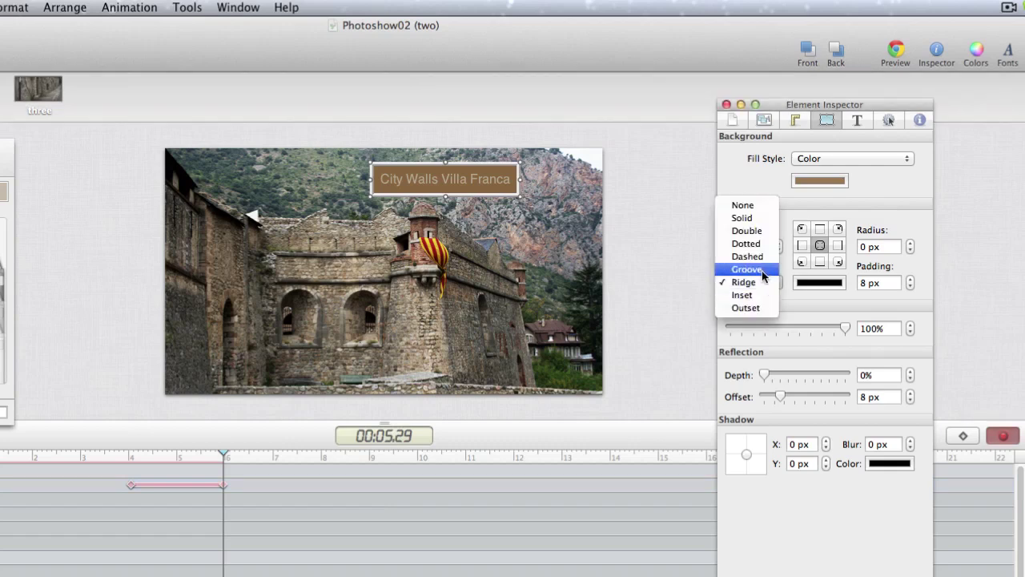
click(765, 270)
click(766, 280)
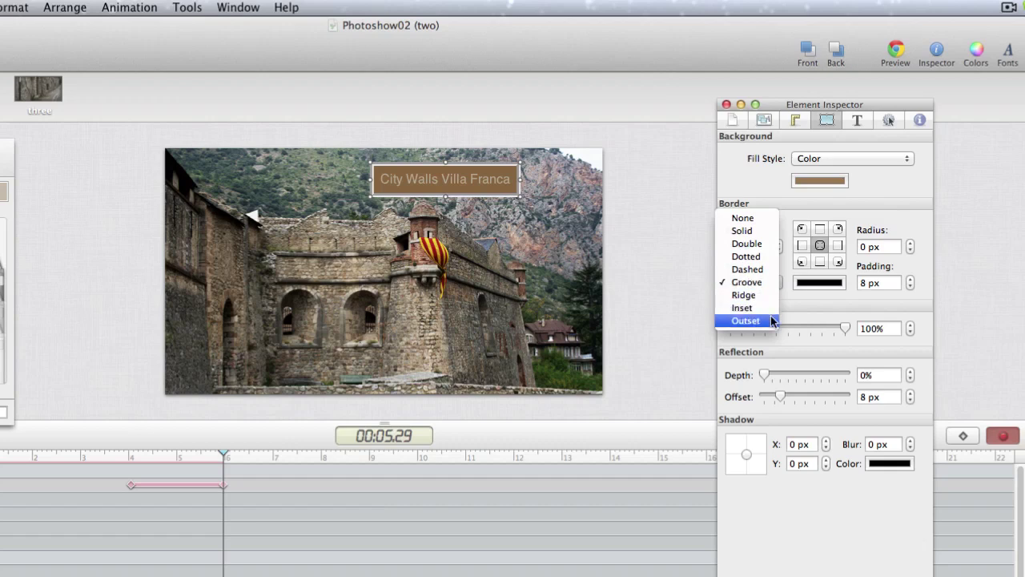
click(771, 310)
click(763, 281)
click(762, 269)
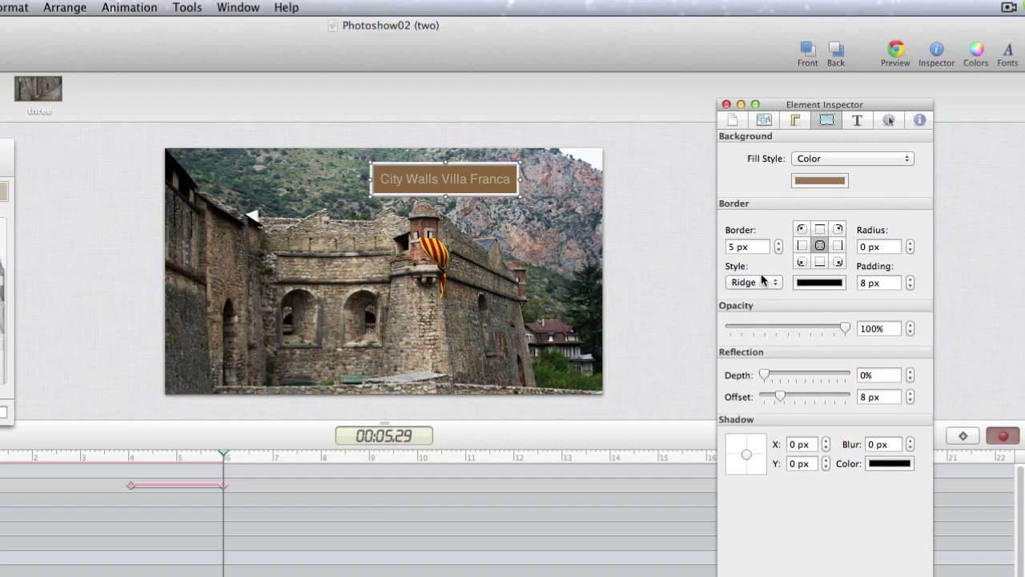
key(super+r)
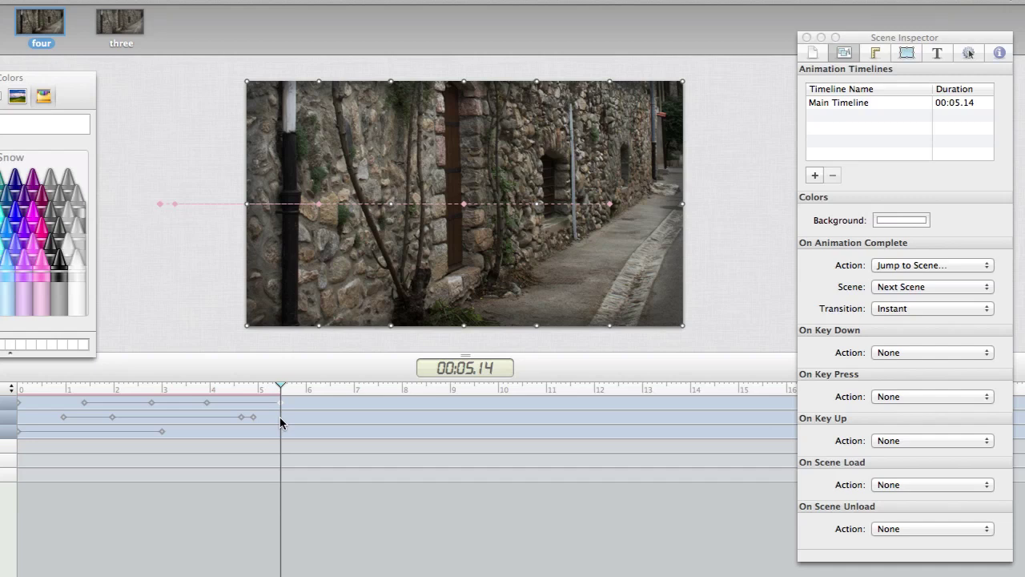
Keep scene three's On Animation Complete action as Jump to Scene, Next Scene, Instant
click(902, 42)
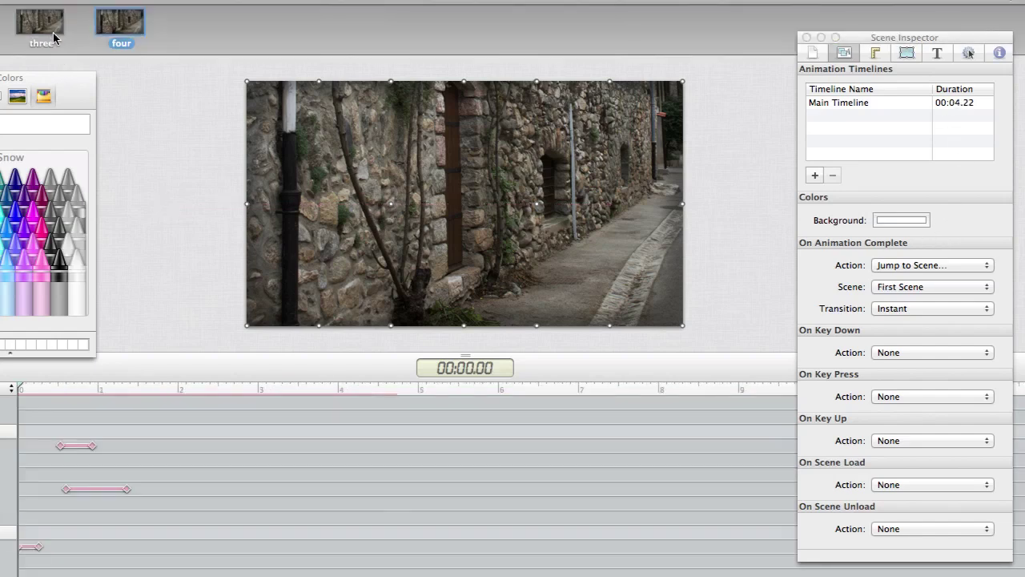
click(53, 35)
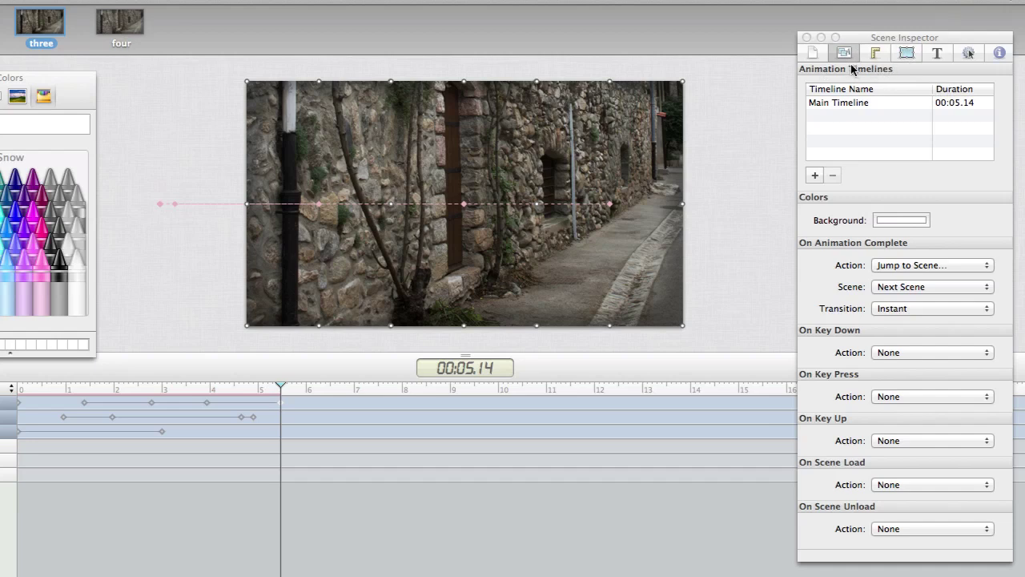
click(931, 266)
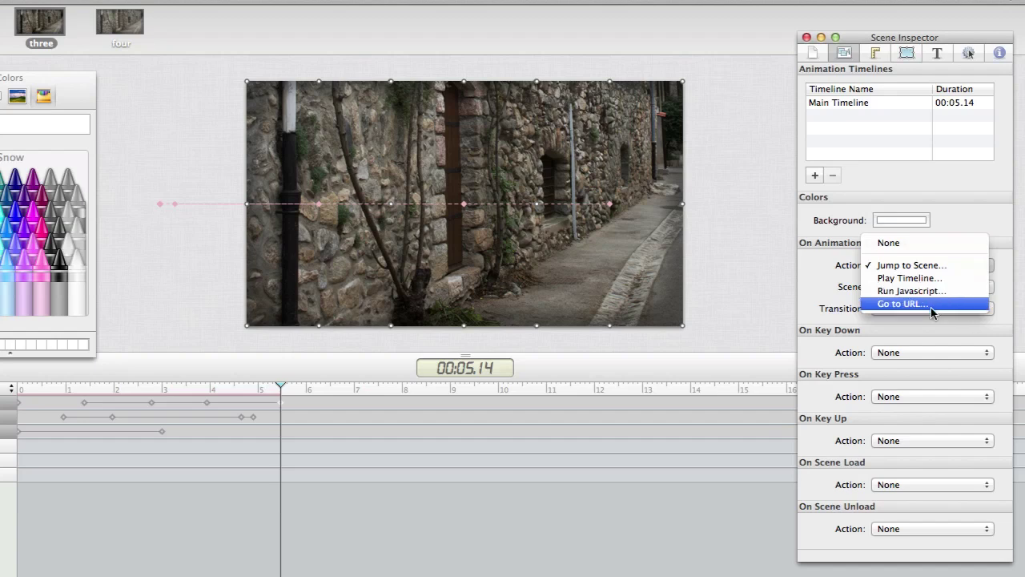
click(1006, 252)
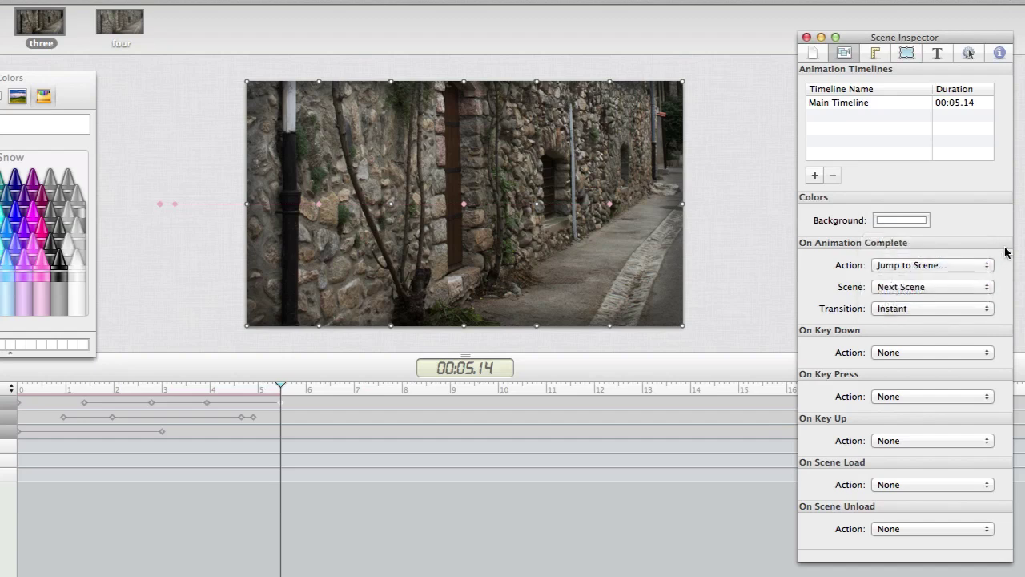
click(932, 307)
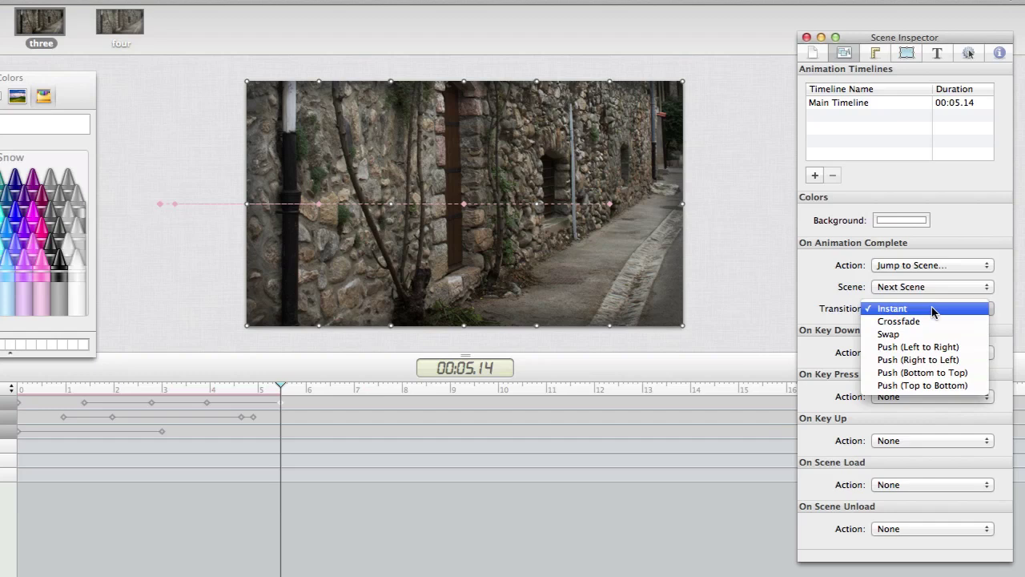
click(801, 299)
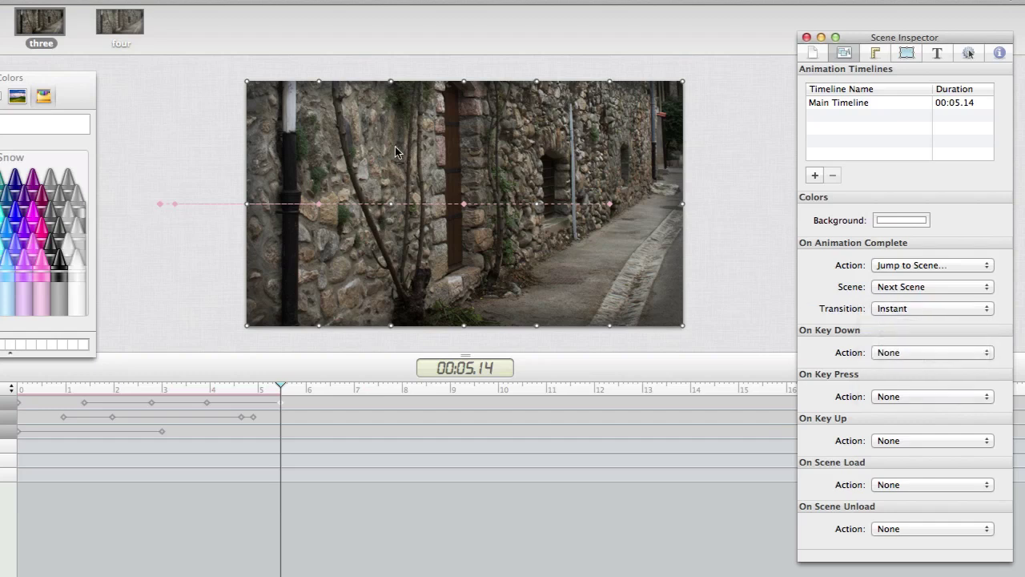
click(130, 30)
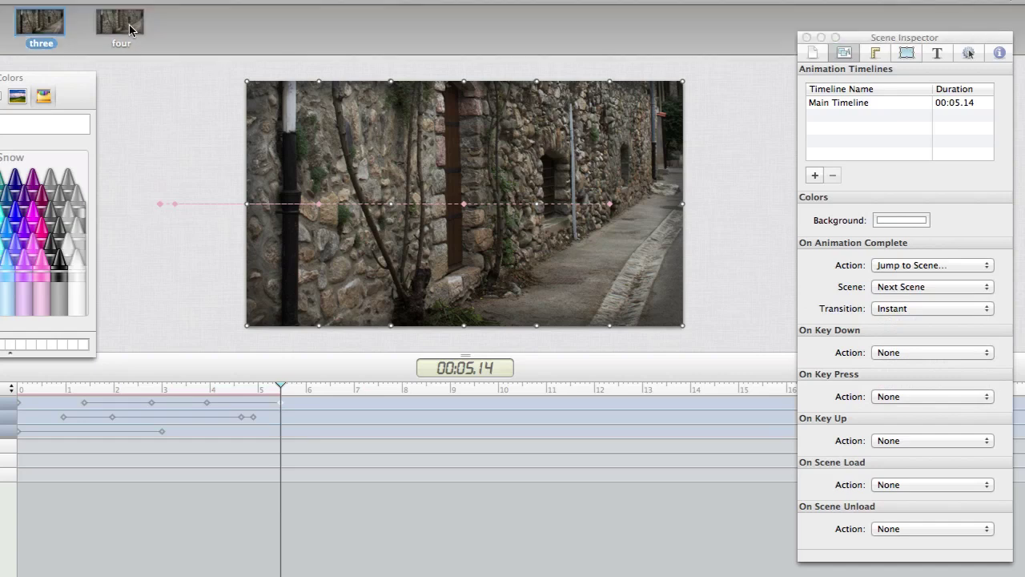
Set scene four to jump instantly back to the First Scene when its animation completes
click(129, 30)
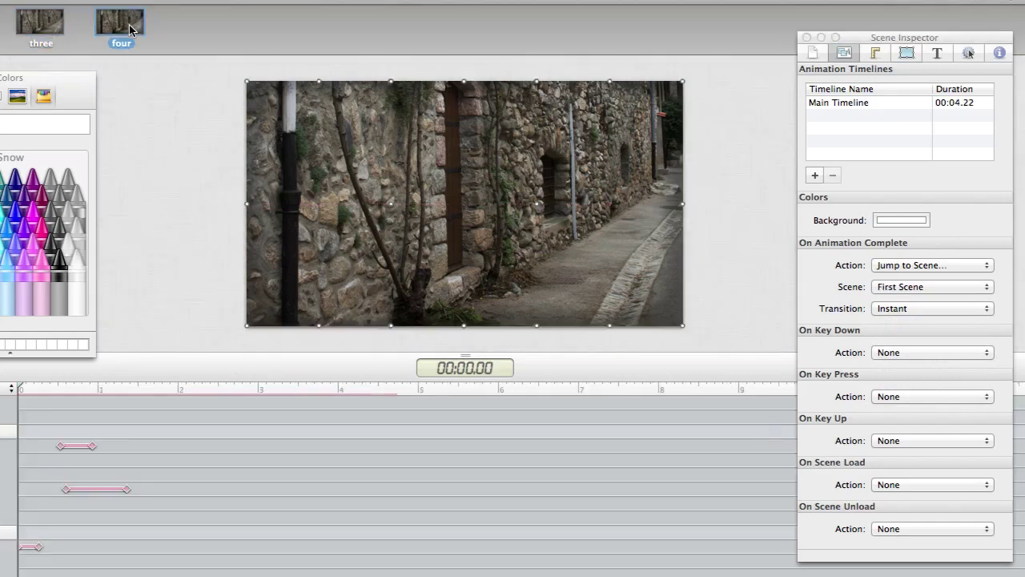
click(931, 293)
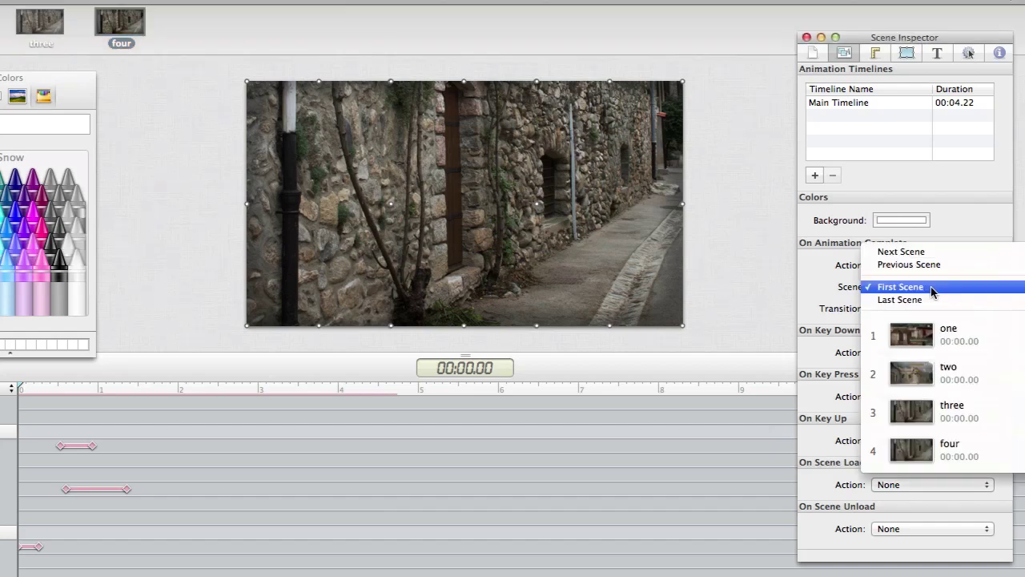
click(932, 289)
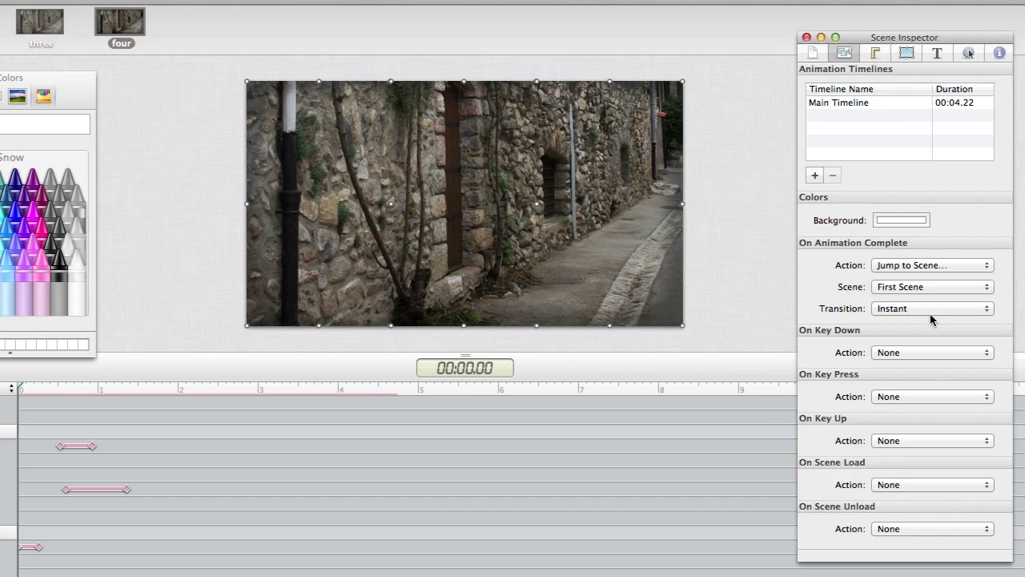